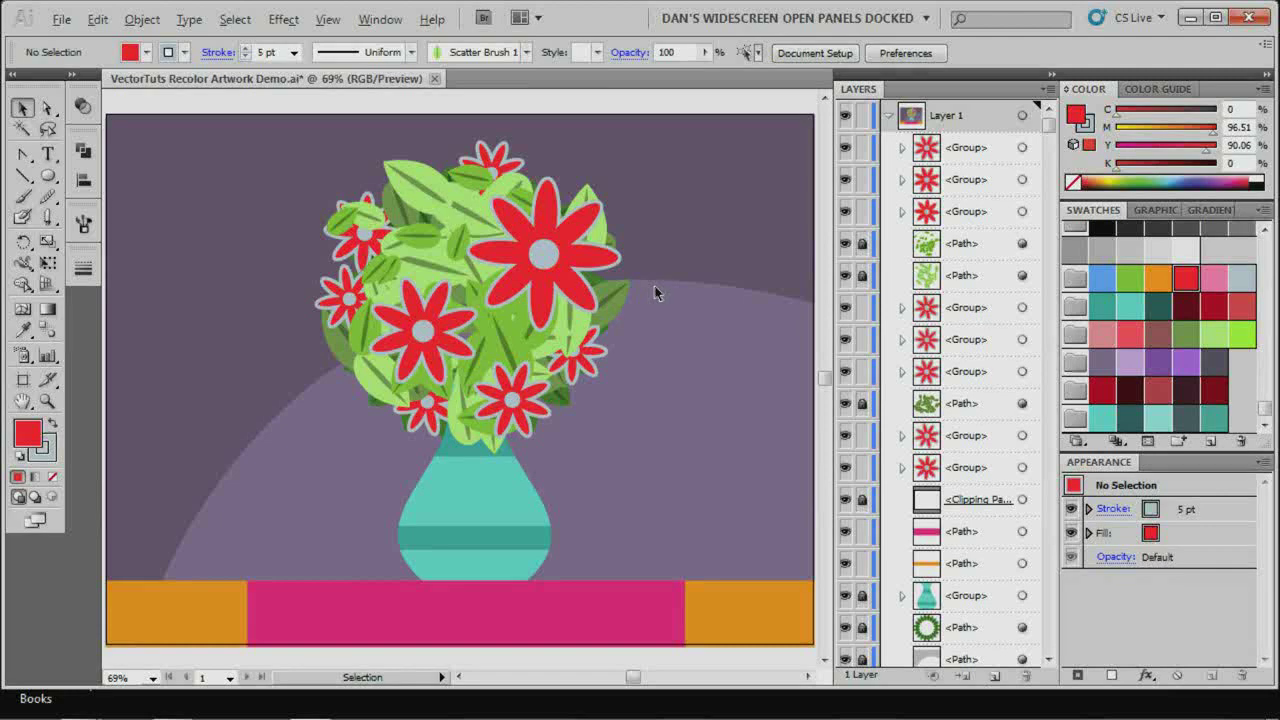
Zoom in on the bouquet and select the large red flower's petal path by itself.
{"action": "key", "text": "z"}
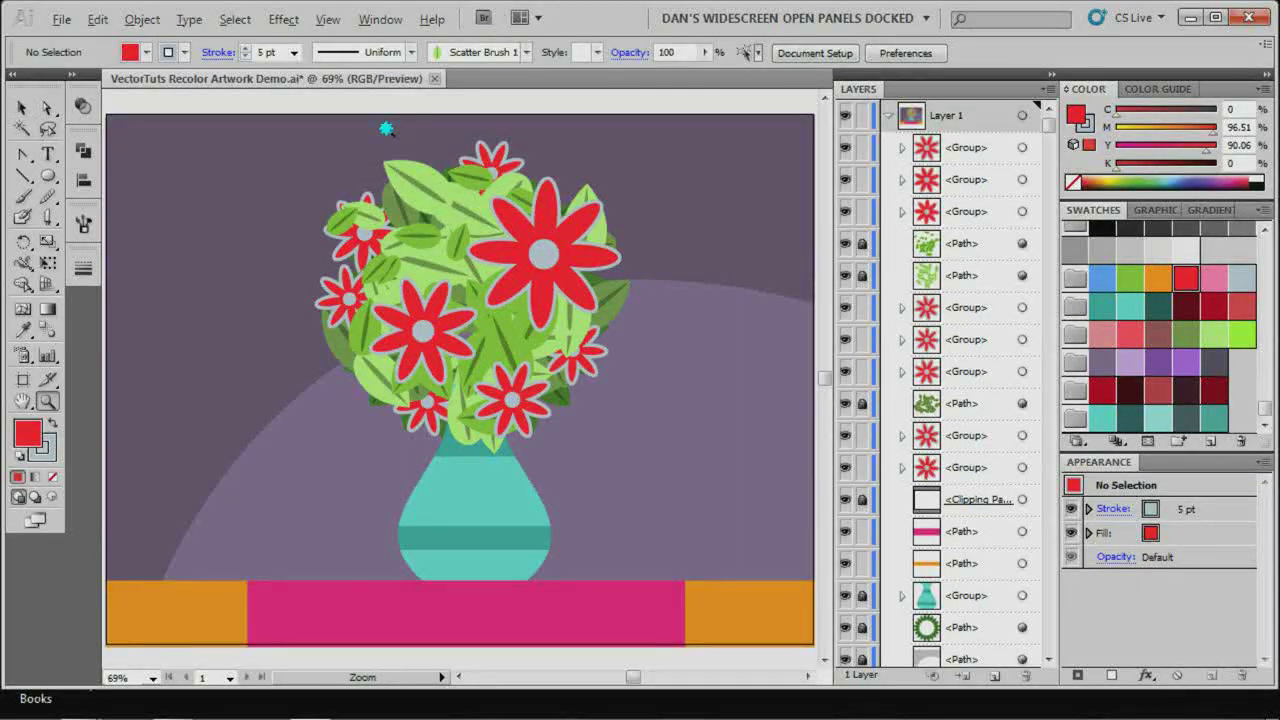
{"action": "left_click_drag", "start_coordinate": [386, 126], "coordinate": [689, 280]}
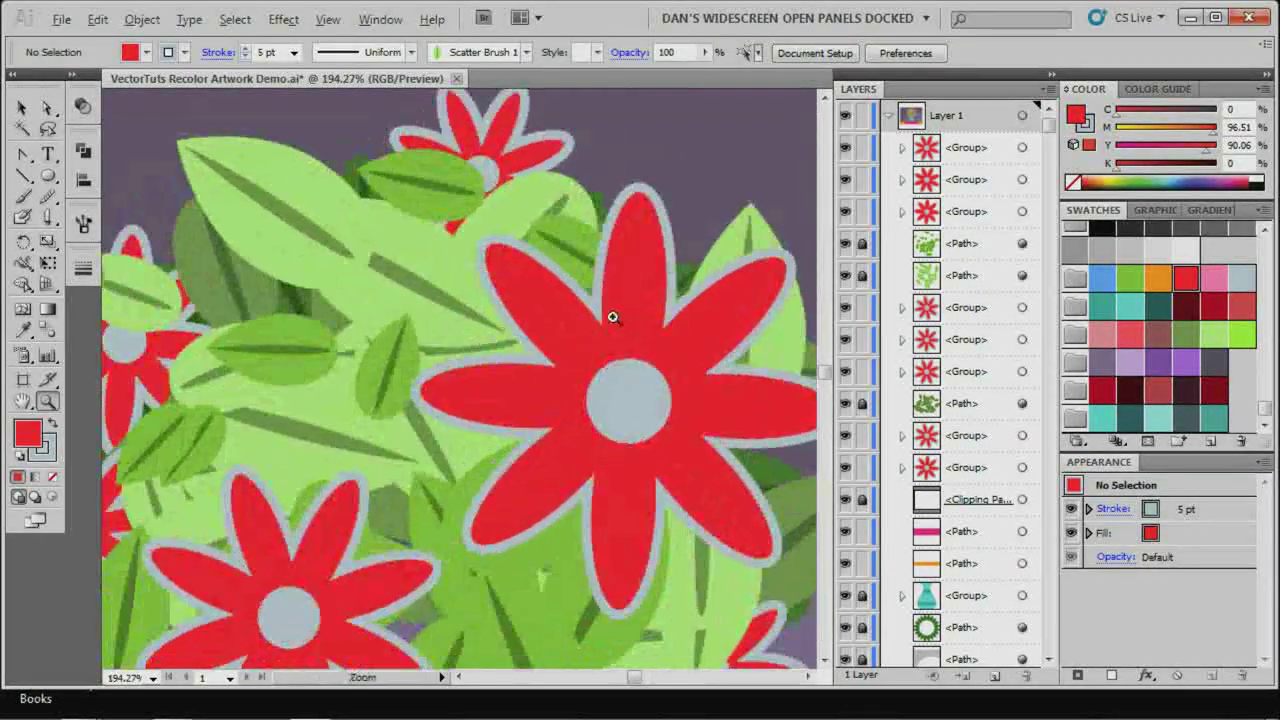
{"action": "key", "text": "v"}
{"action": "left_click", "coordinate": [535, 296]}
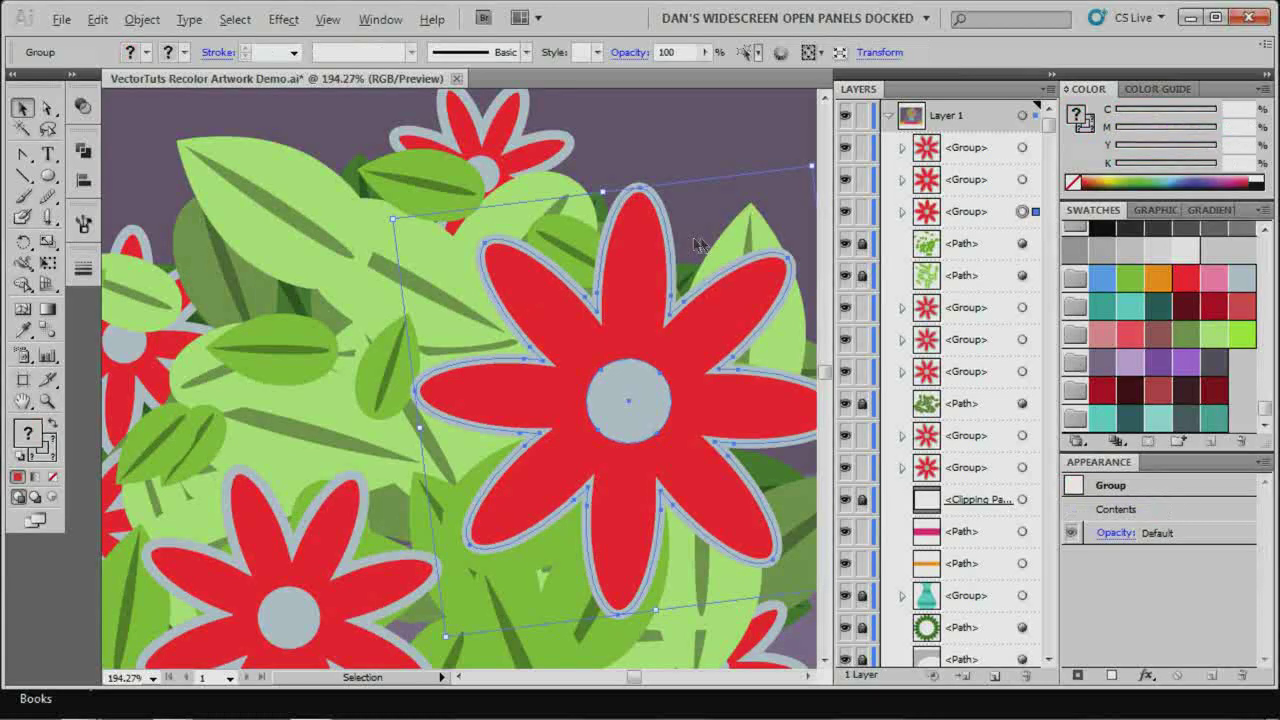
{"action": "key", "text": "a"}
{"action": "left_click", "coordinate": [566, 320]}
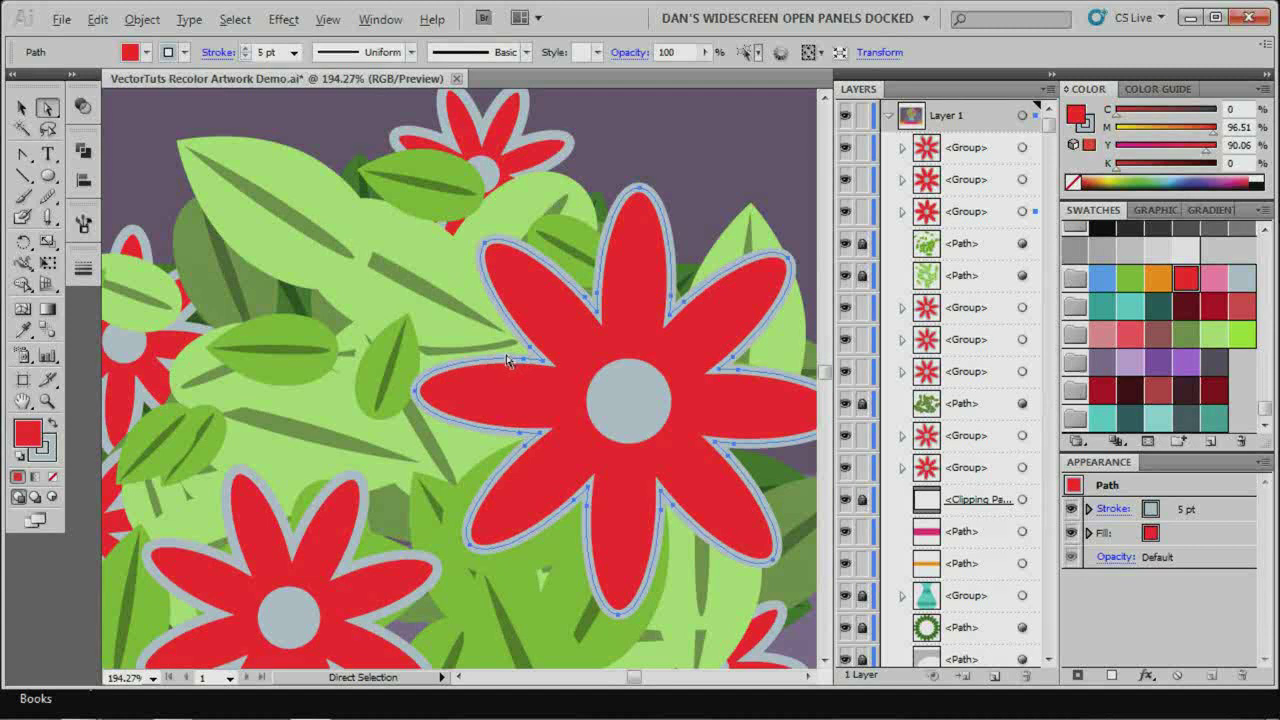
{"action": "key", "text": "x"}
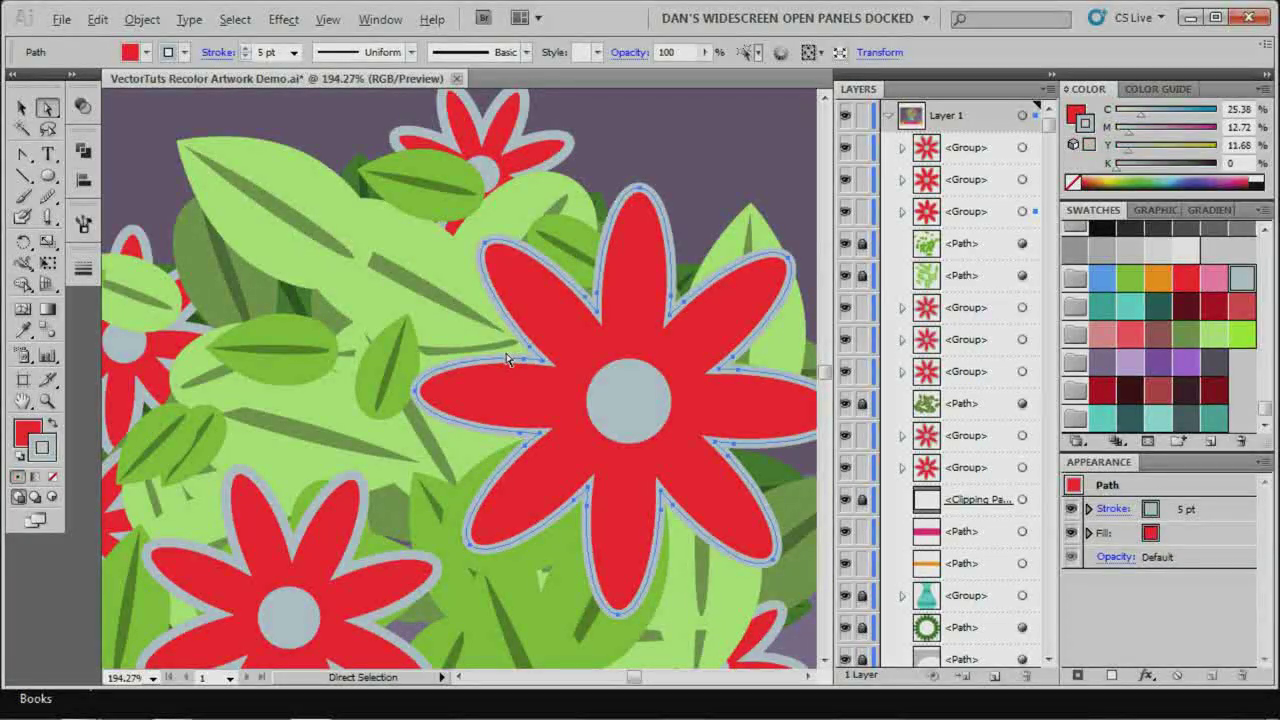
{"action": "key", "text": "x"}
{"action": "key", "text": "x"}
{"action": "key", "text": "x"}
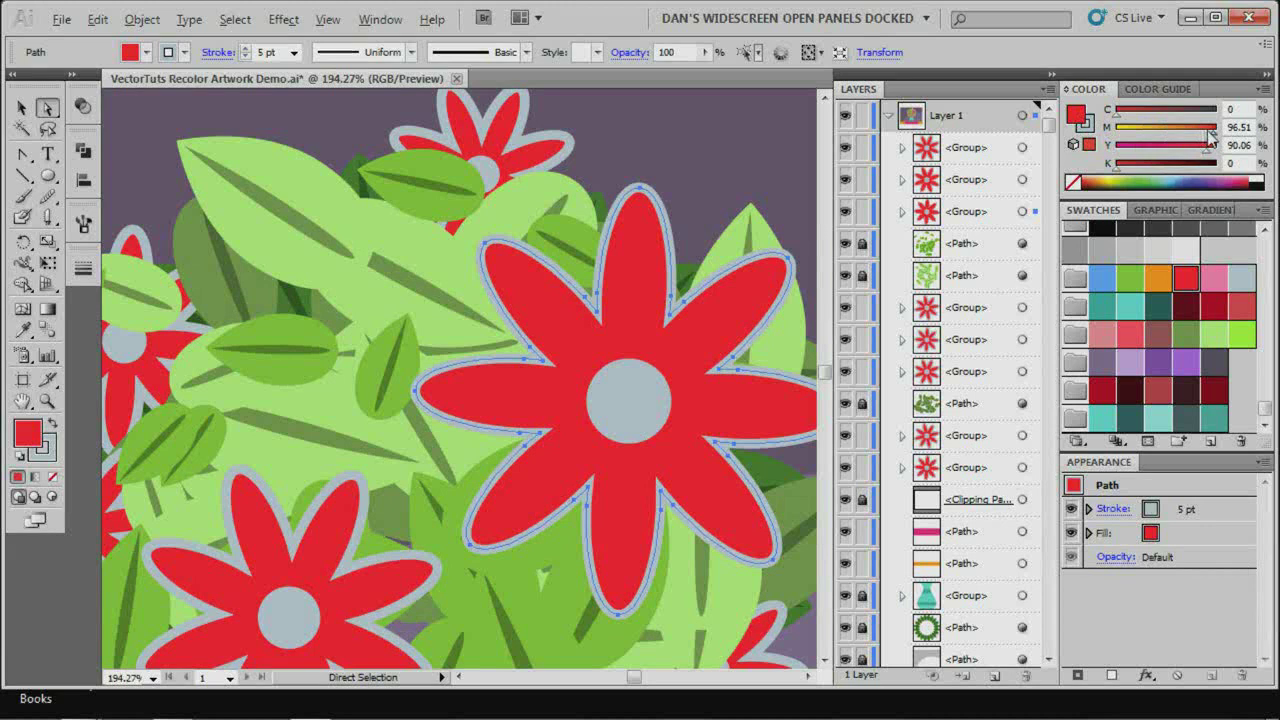
{"action": "left_click_drag", "start_coordinate": [1212, 128], "coordinate": [1167, 109]}
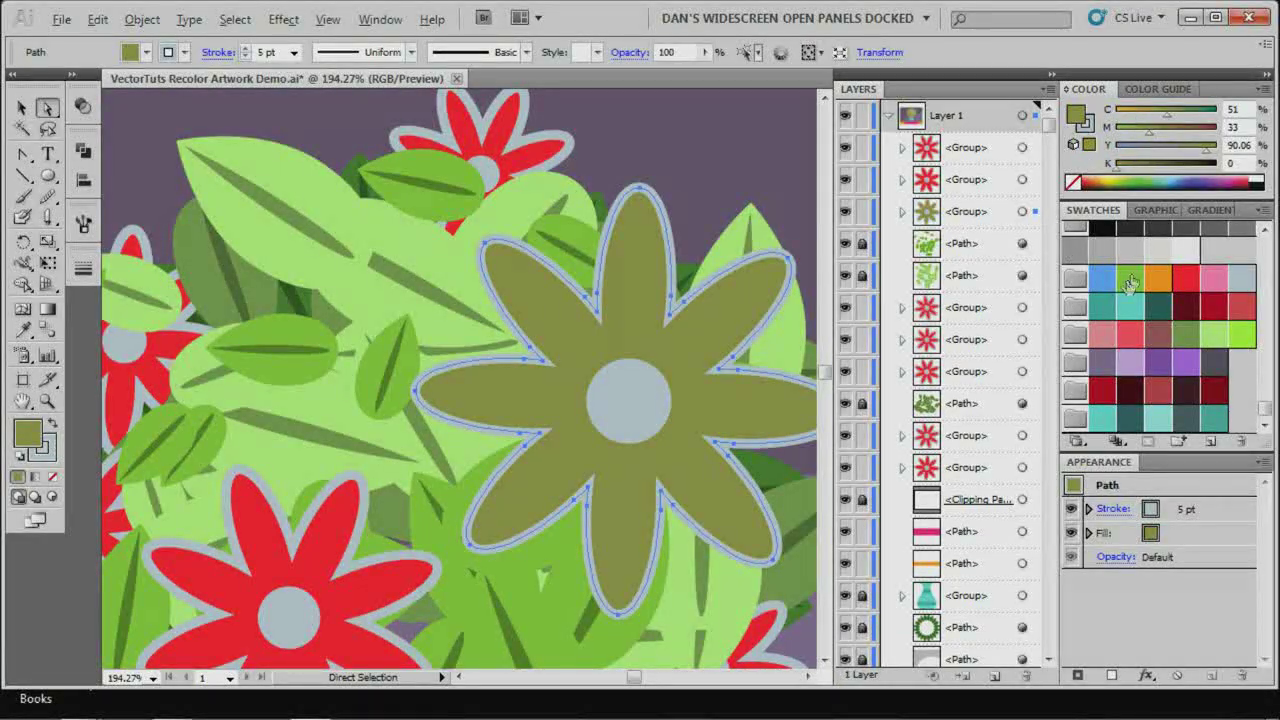
{"action": "left_click", "coordinate": [1131, 277]}
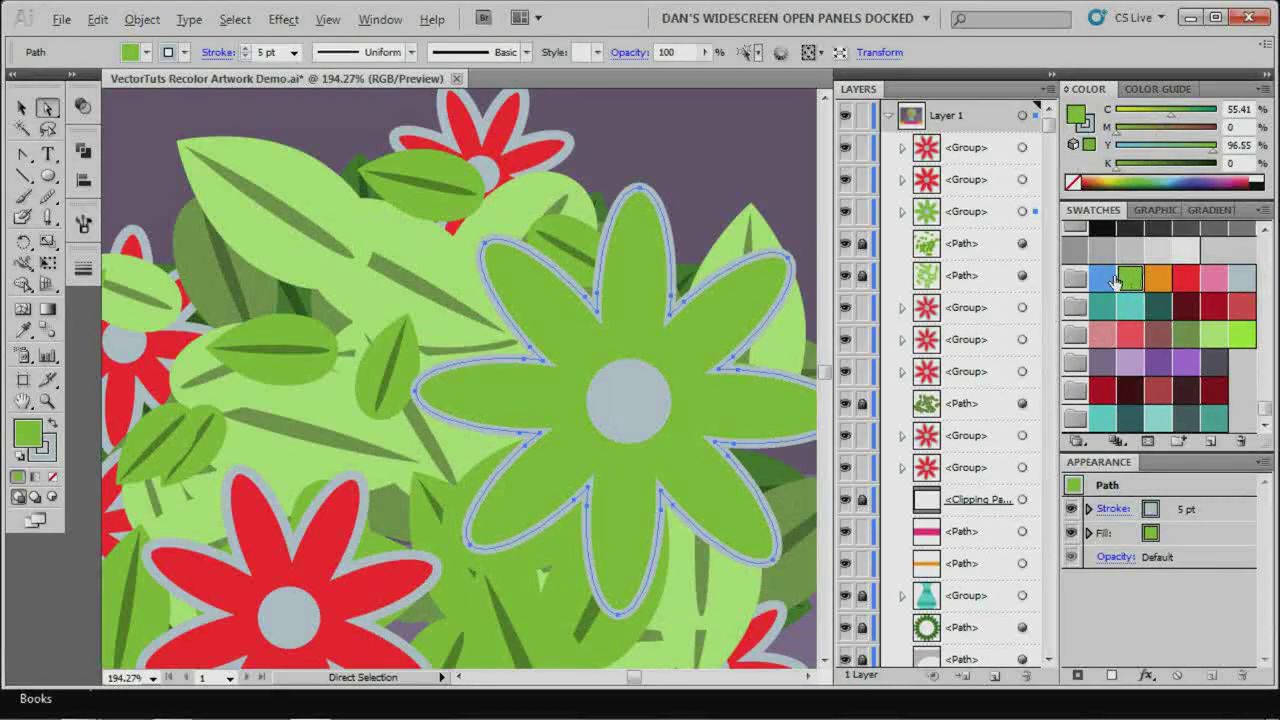
{"action": "key", "text": "ctrl+z"}
{"action": "key", "text": "ctrl+z"}
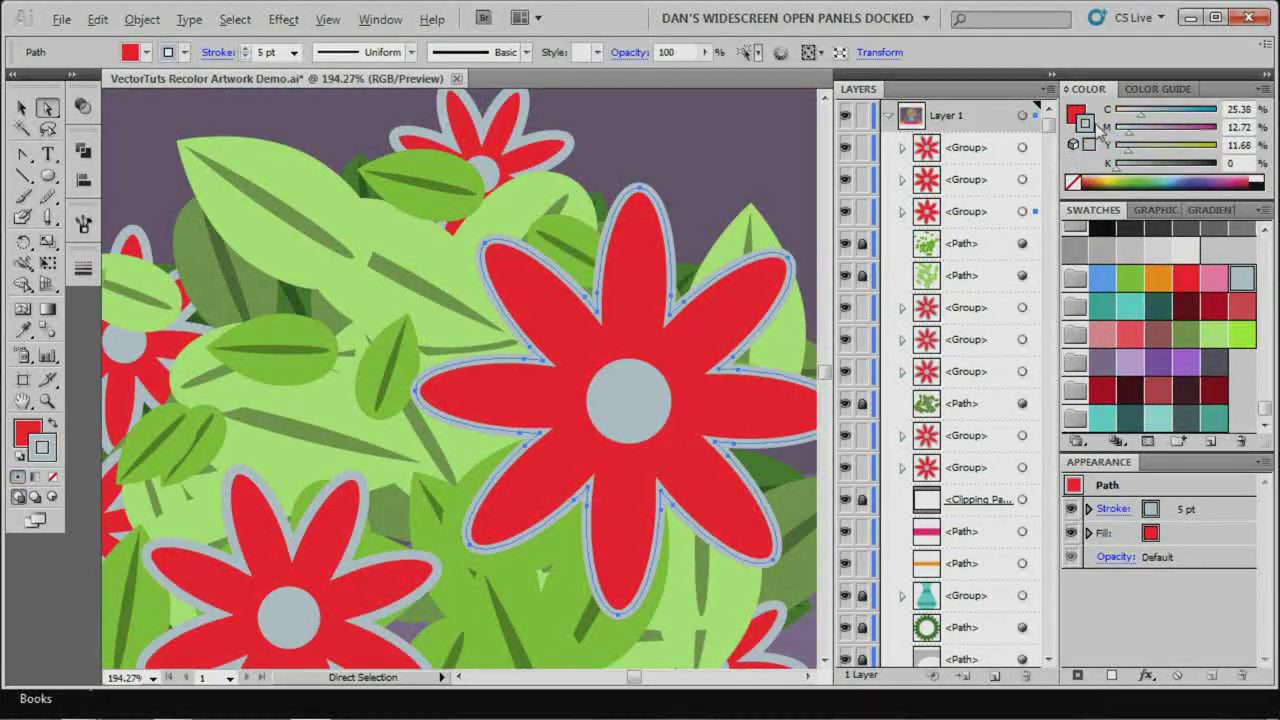
Try a purple outline on the flower, then revert to the pale gray-blue stroke.
{"action": "mouse_move", "coordinate": [1131, 131]}
{"action": "left_mouse_down"}
{"action": "mouse_move", "coordinate": [1190, 131]}
{"action": "mouse_move", "coordinate": [1166, 149]}
{"action": "left_mouse_up"}
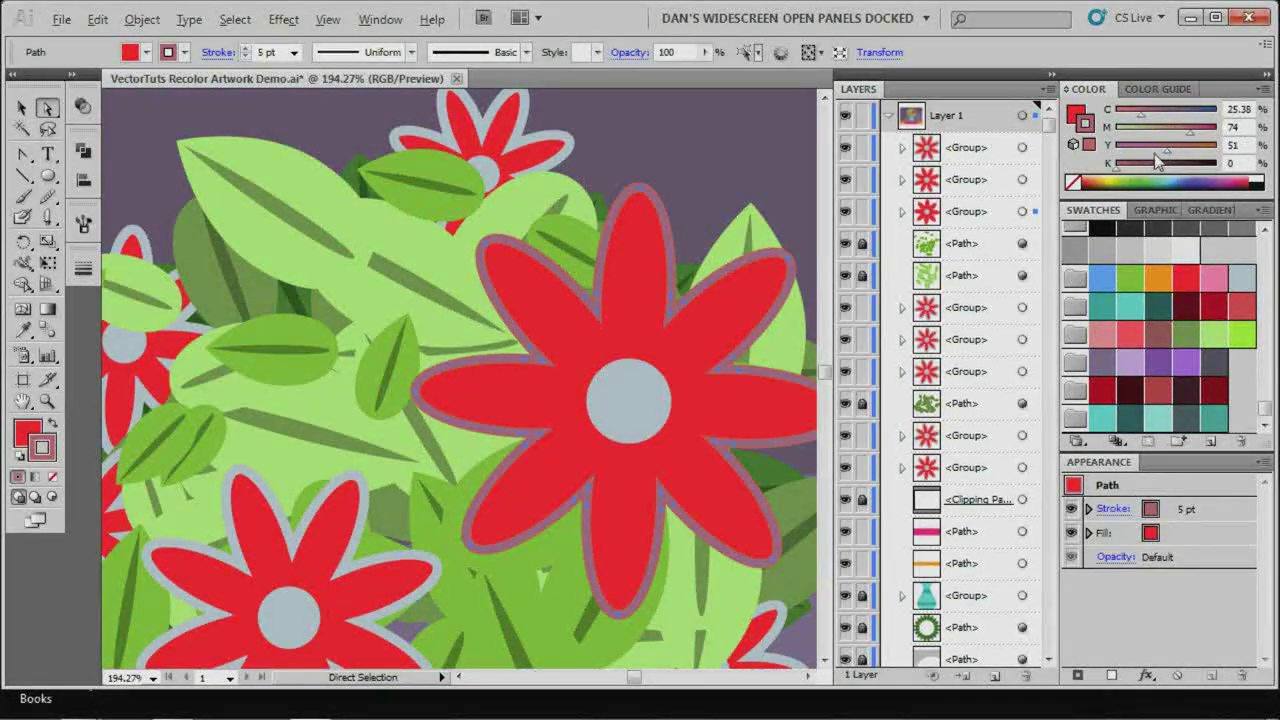
{"action": "key", "text": "ctrl+z"}
{"action": "key", "text": "ctrl+z"}
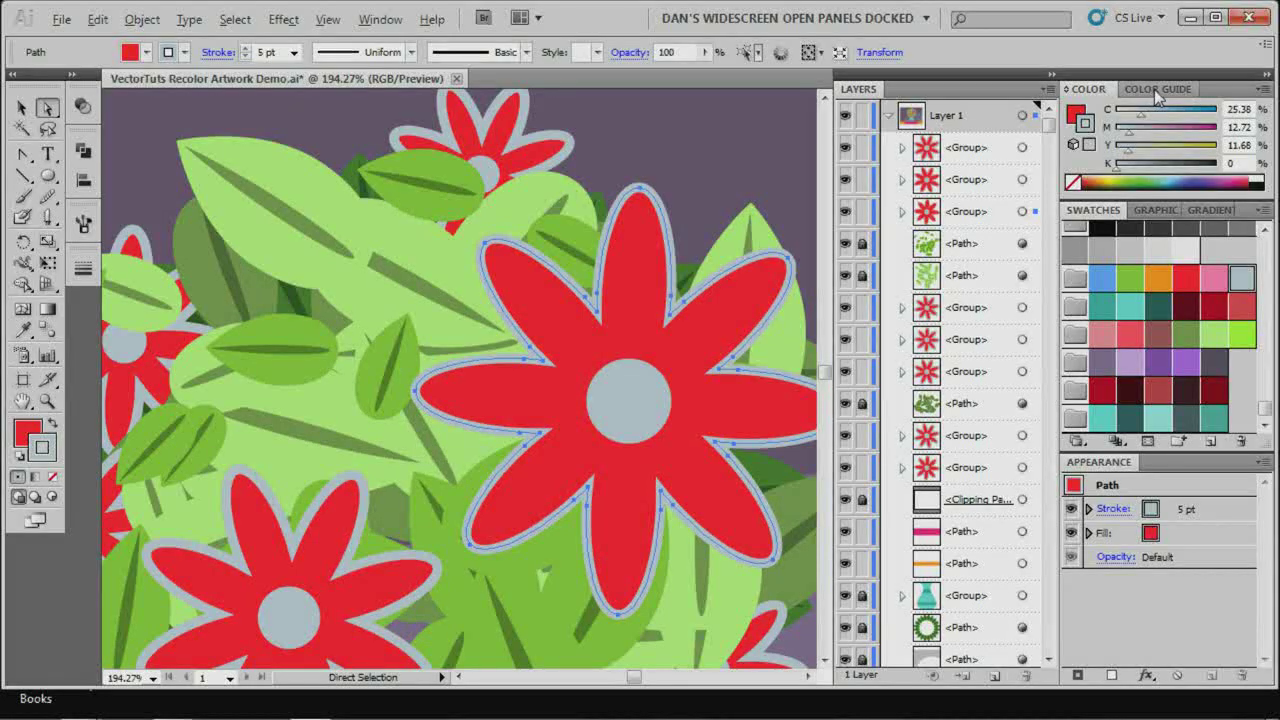
Switch the Color panel to RGB, then HSB, showing hue 200.87, saturation 10.85, brightness 83.14.
{"action": "left_click", "coordinate": [1264, 91]}
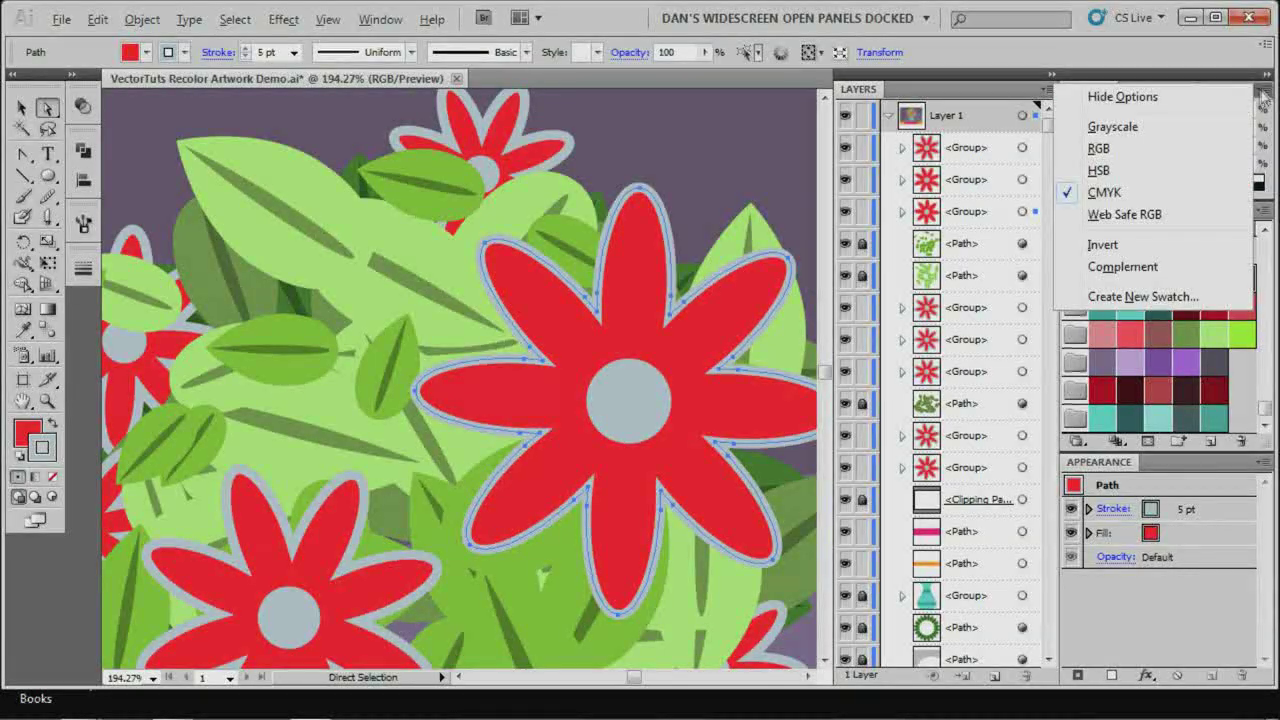
{"action": "left_click", "coordinate": [1266, 93]}
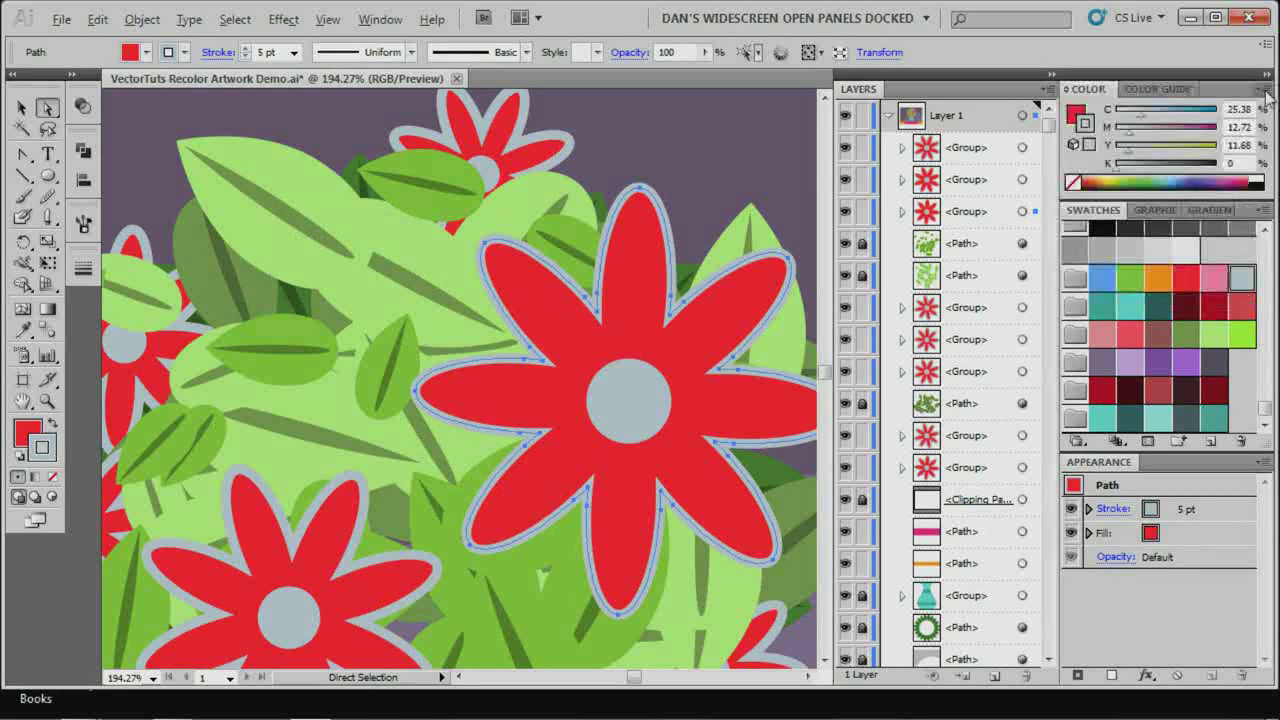
{"action": "left_click", "coordinate": [1266, 93]}
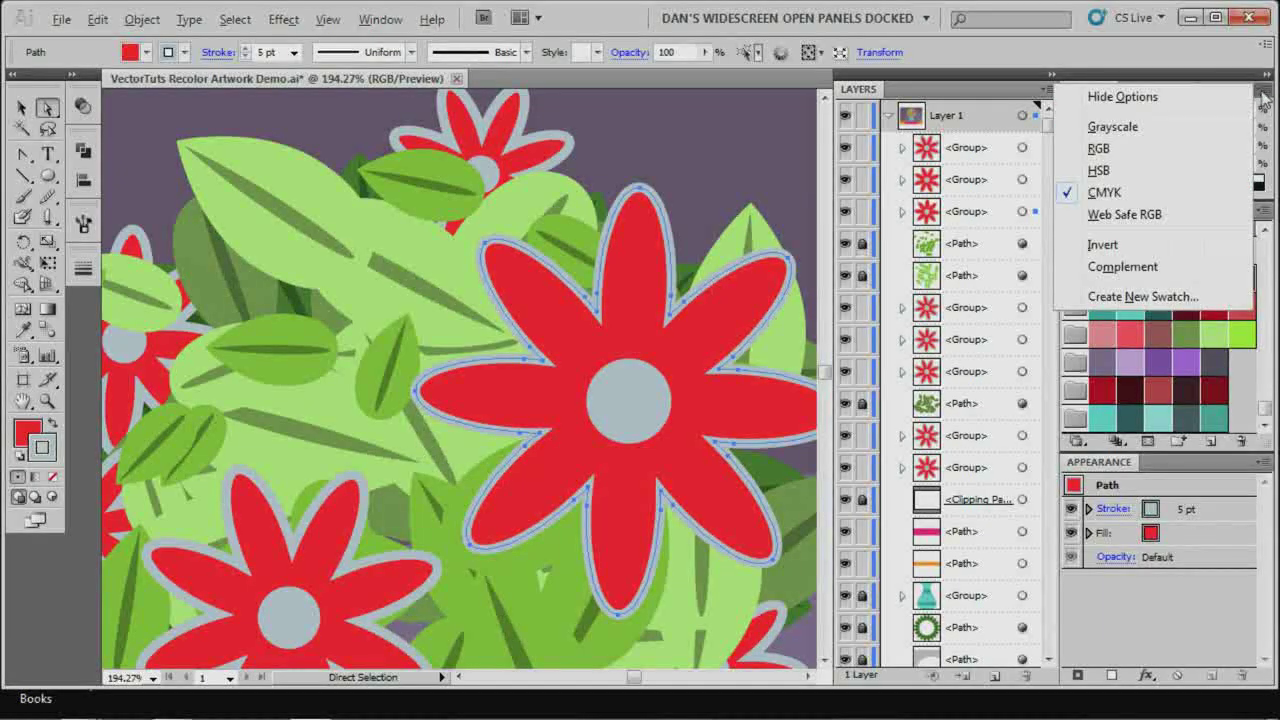
{"action": "left_click", "coordinate": [1110, 152]}
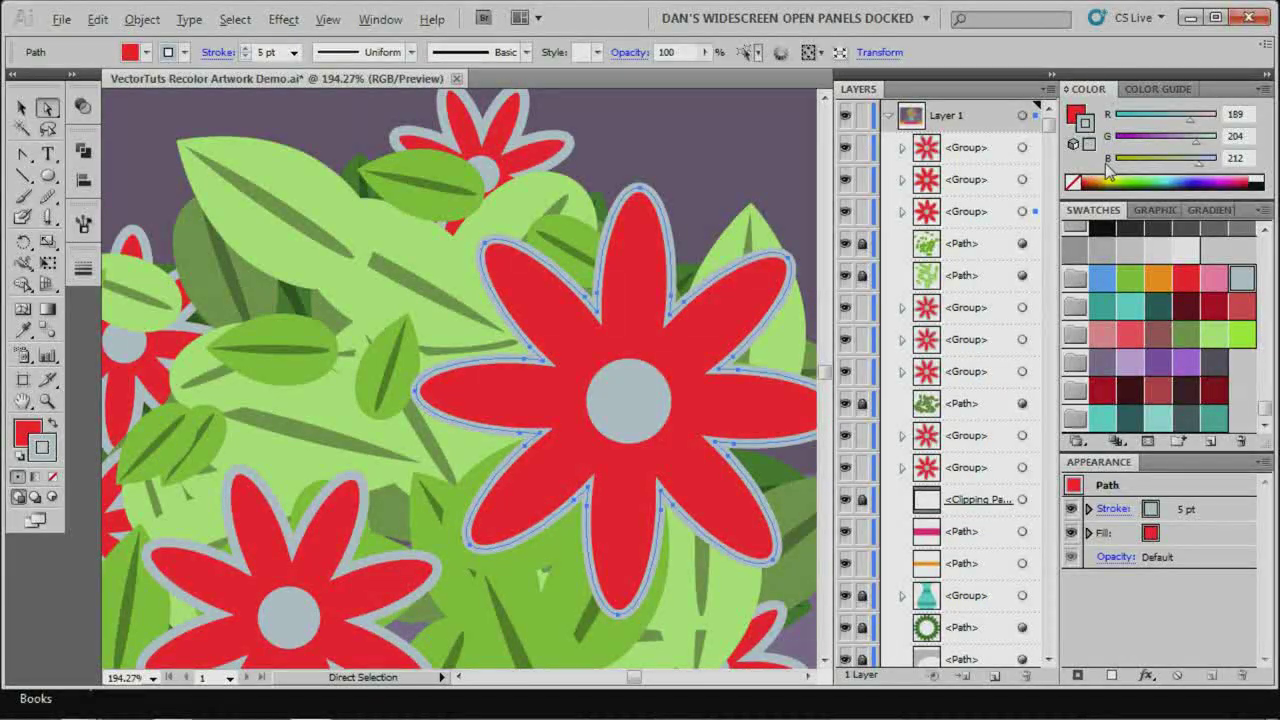
{"action": "left_click", "coordinate": [1263, 94]}
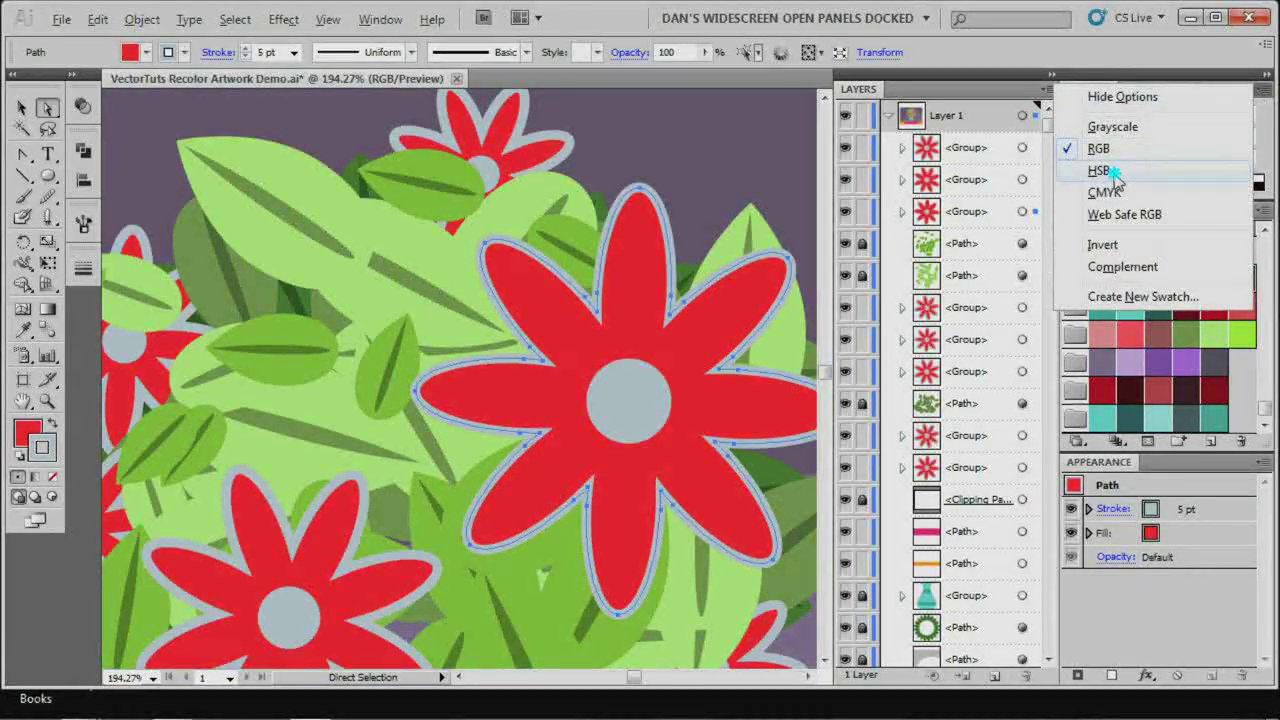
{"action": "left_click", "coordinate": [1113, 172]}
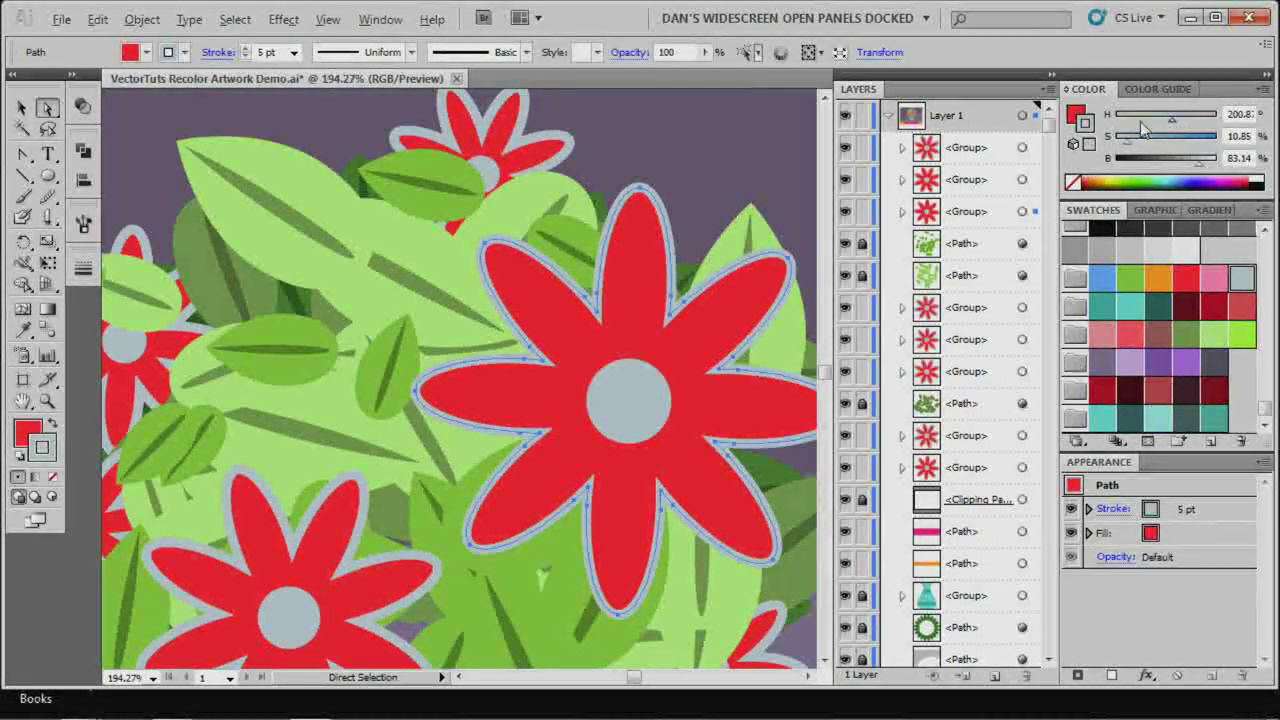
Try pale pink, near-black and blue fills, then restore the red fill (H 357.88, S 88.63, B 100).
{"action": "key", "text": "x"}
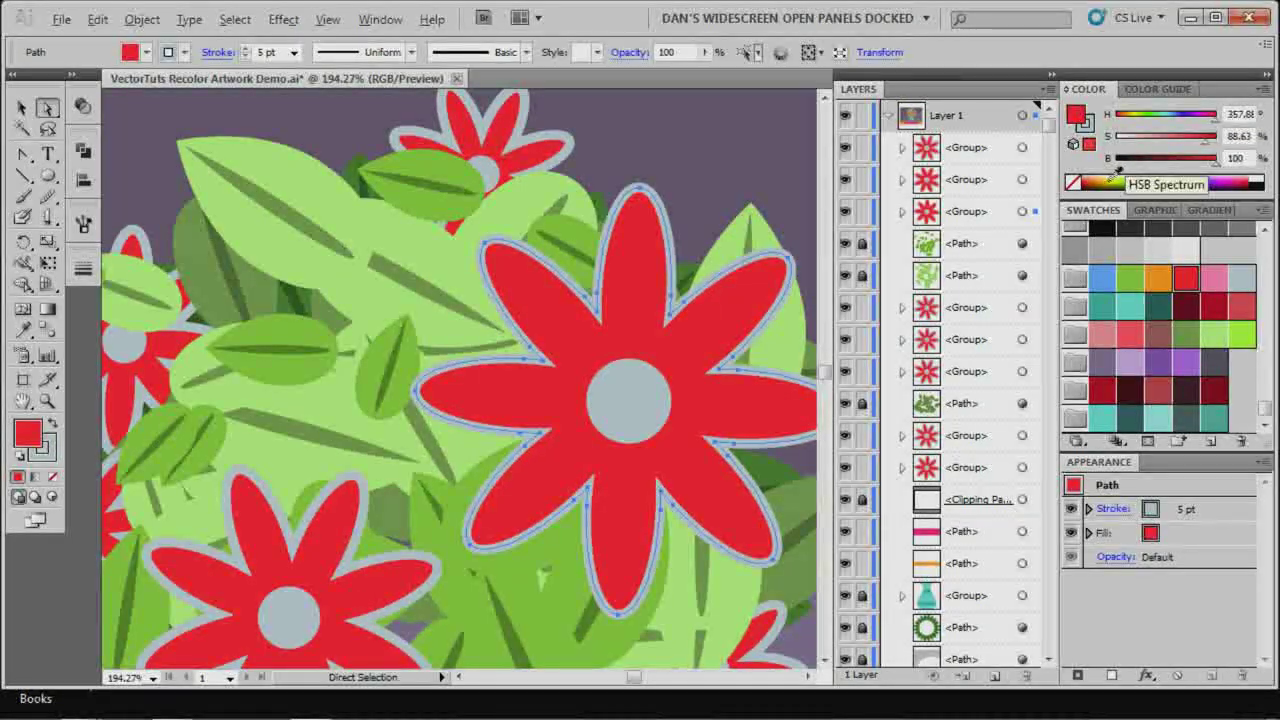
{"action": "left_click_drag", "start_coordinate": [1200, 147], "coordinate": [1130, 148]}
{"action": "left_click_drag", "start_coordinate": [1212, 158], "coordinate": [1176, 160]}
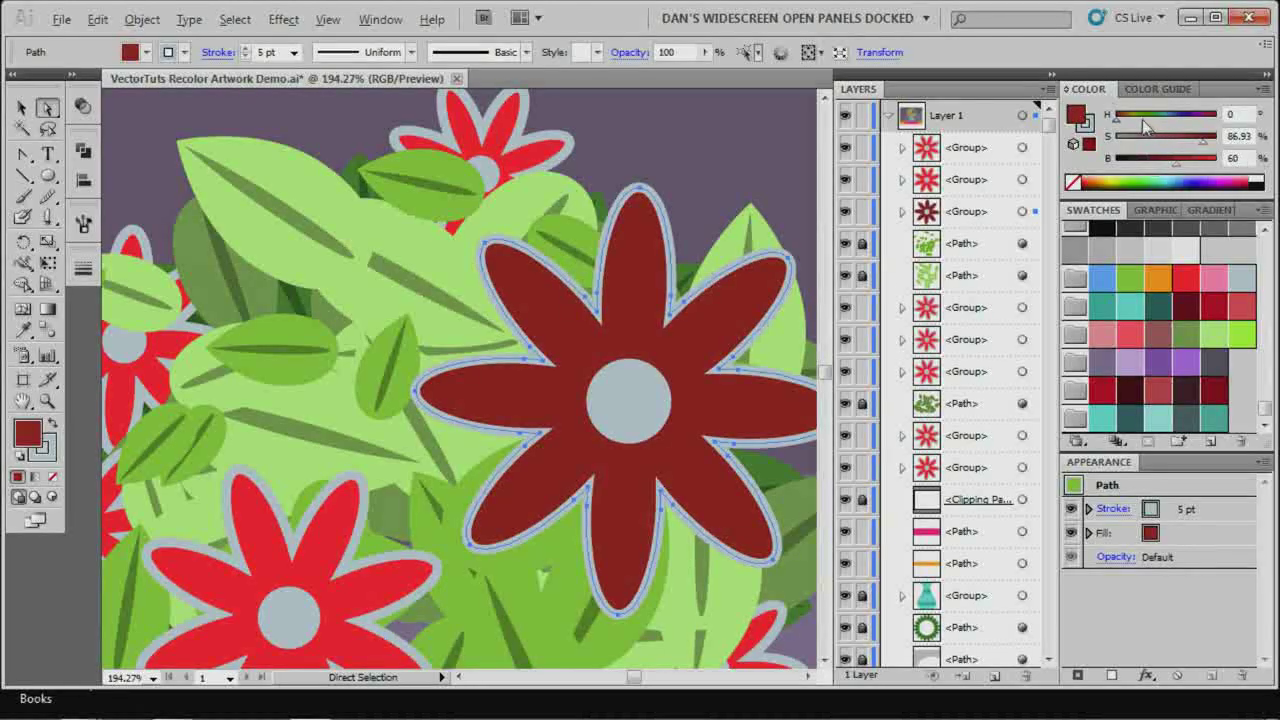
{"action": "left_click_drag", "start_coordinate": [1138, 116], "coordinate": [1169, 116]}
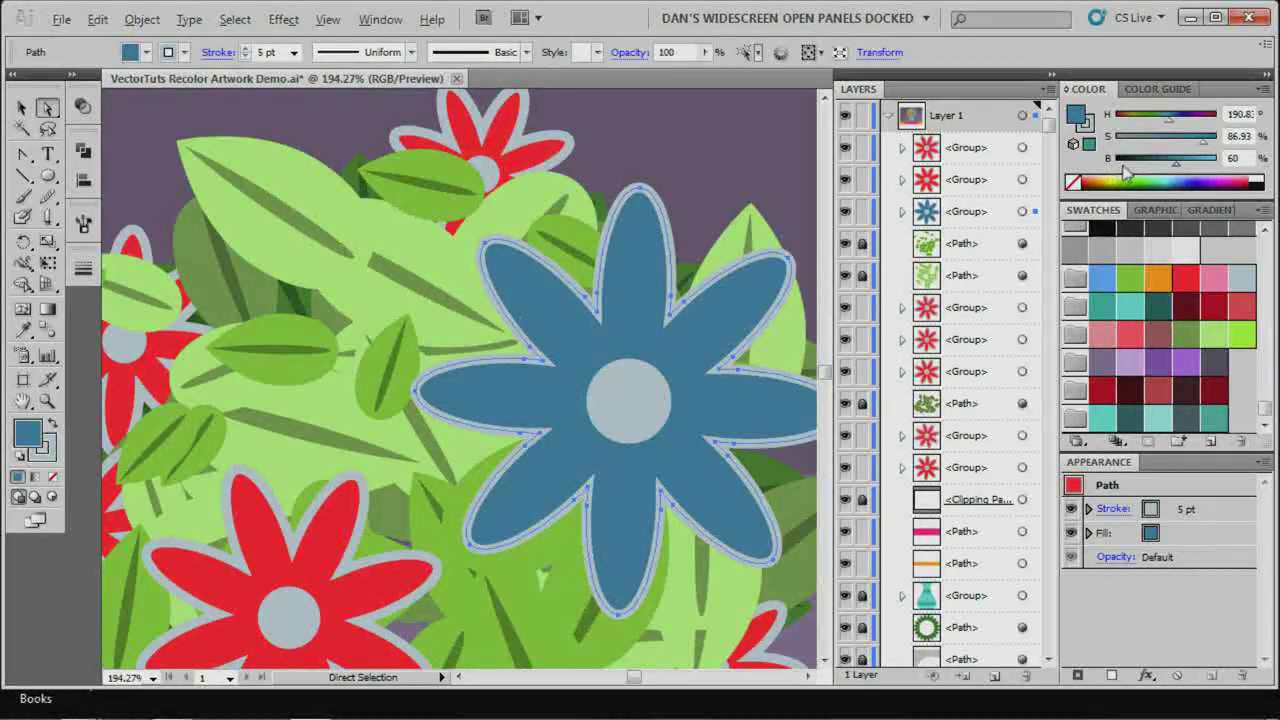
{"action": "key", "text": "ctrl+z"}
{"action": "key", "text": "ctrl+z"}
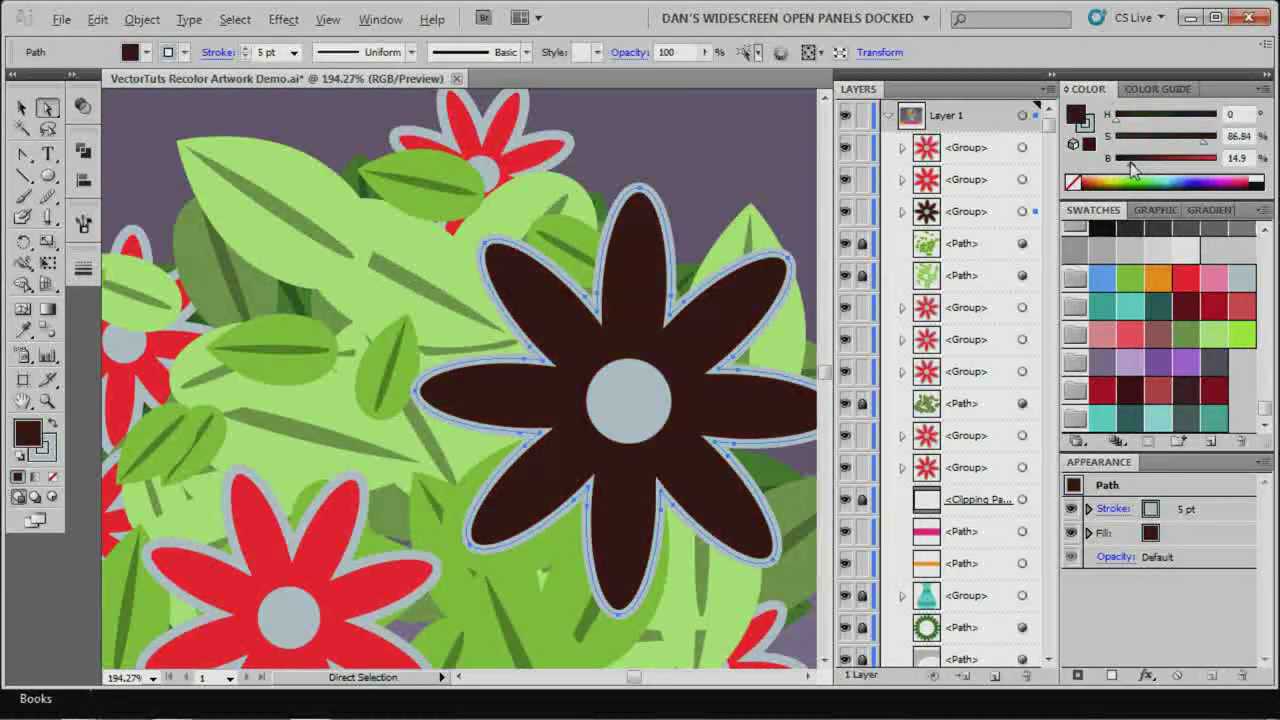
{"action": "key", "text": "ctrl+z"}
{"action": "key", "text": "ctrl+z"}
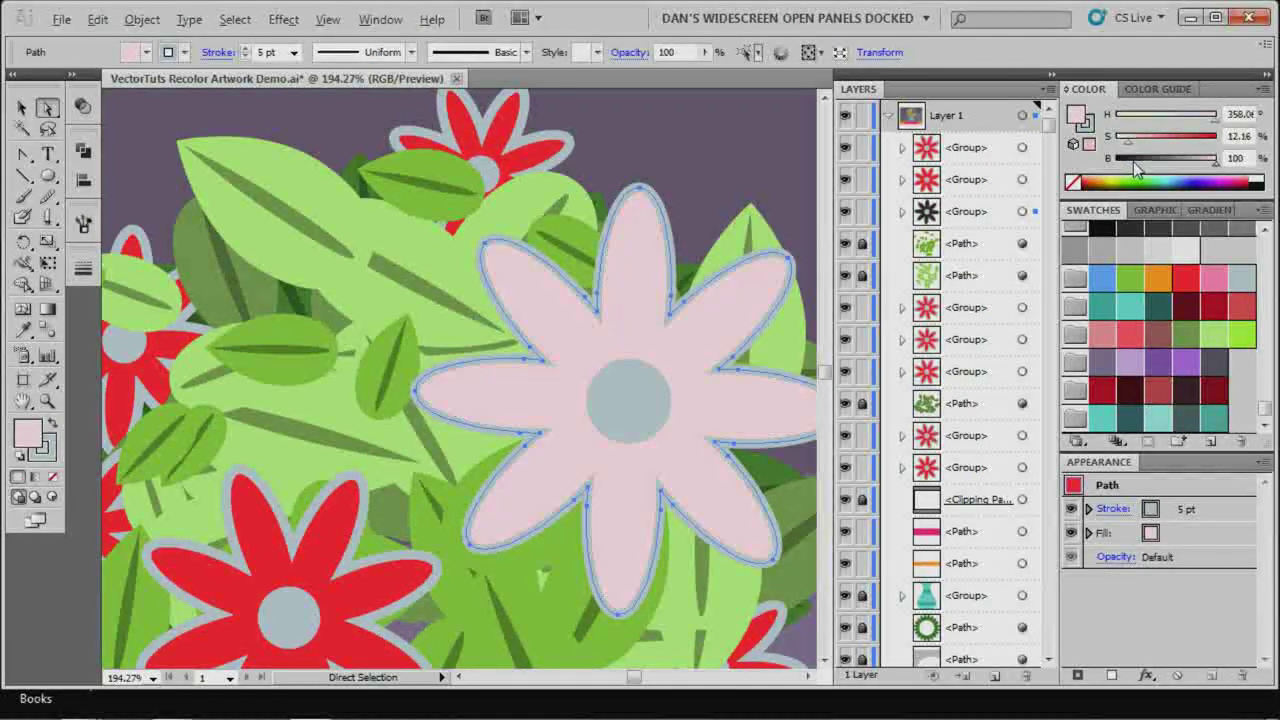
{"action": "key", "text": "ctrl+z"}
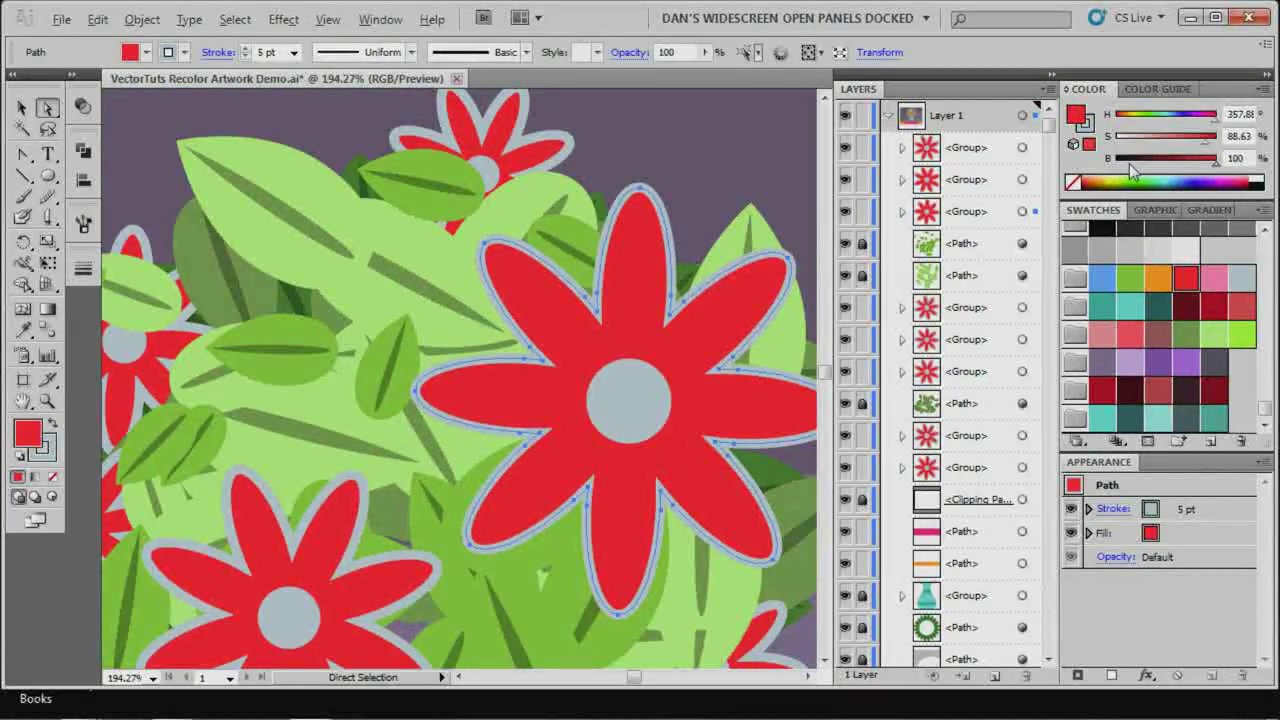
{"action": "key", "text": "v"}
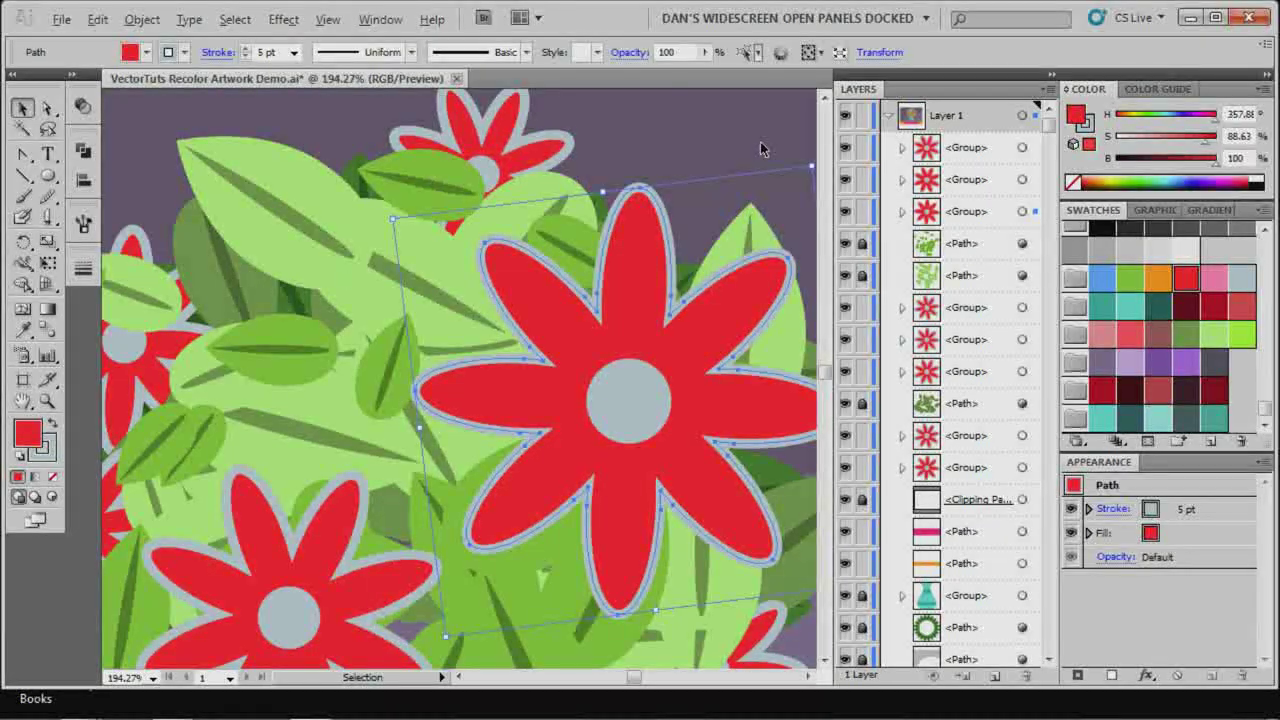
Switch the Color panel back to CMYK and add the flower's red fill as a new swatch.
{"action": "left_click", "coordinate": [1265, 89]}
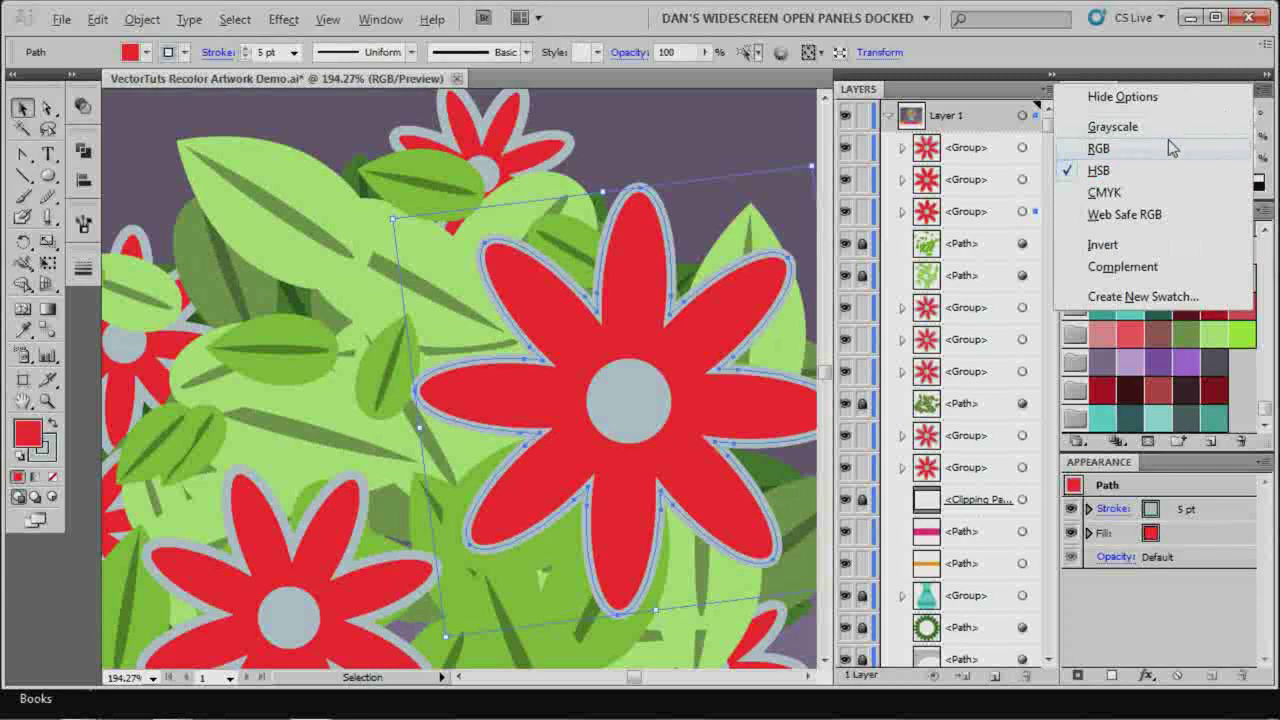
{"action": "left_click", "coordinate": [1130, 190]}
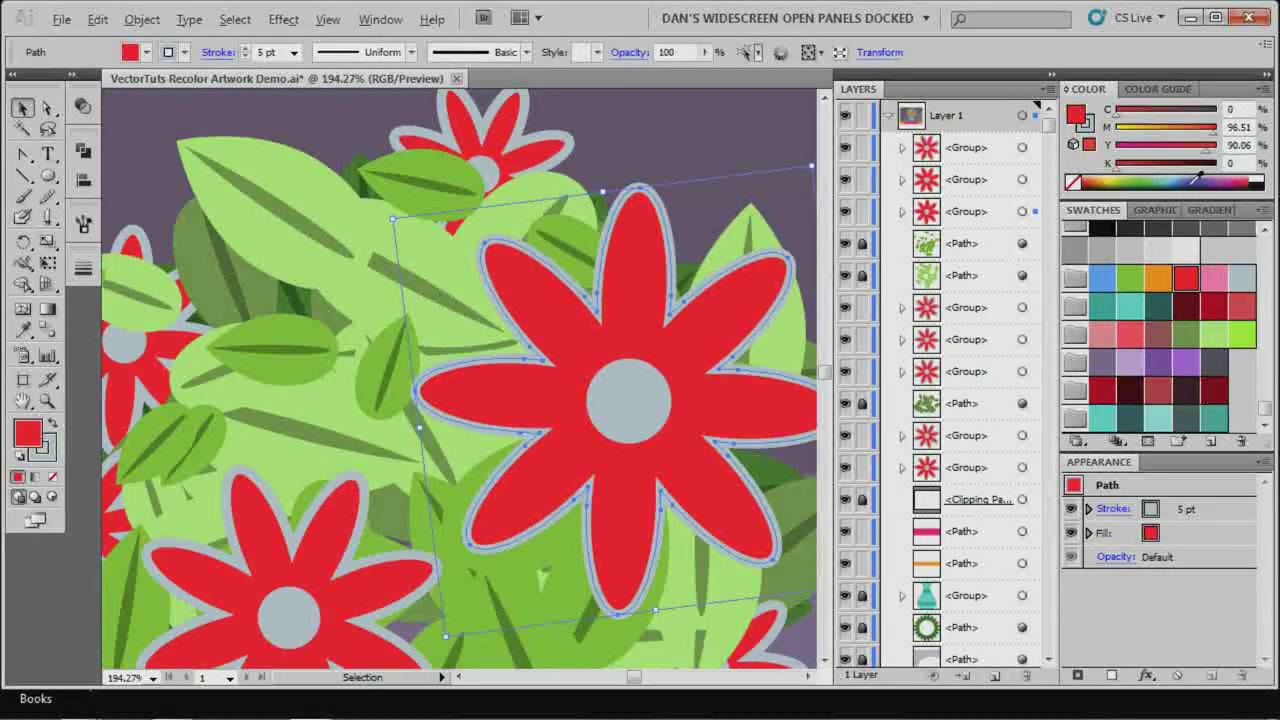
{"action": "left_click_drag", "start_coordinate": [1268, 438], "coordinate": [1268, 536]}
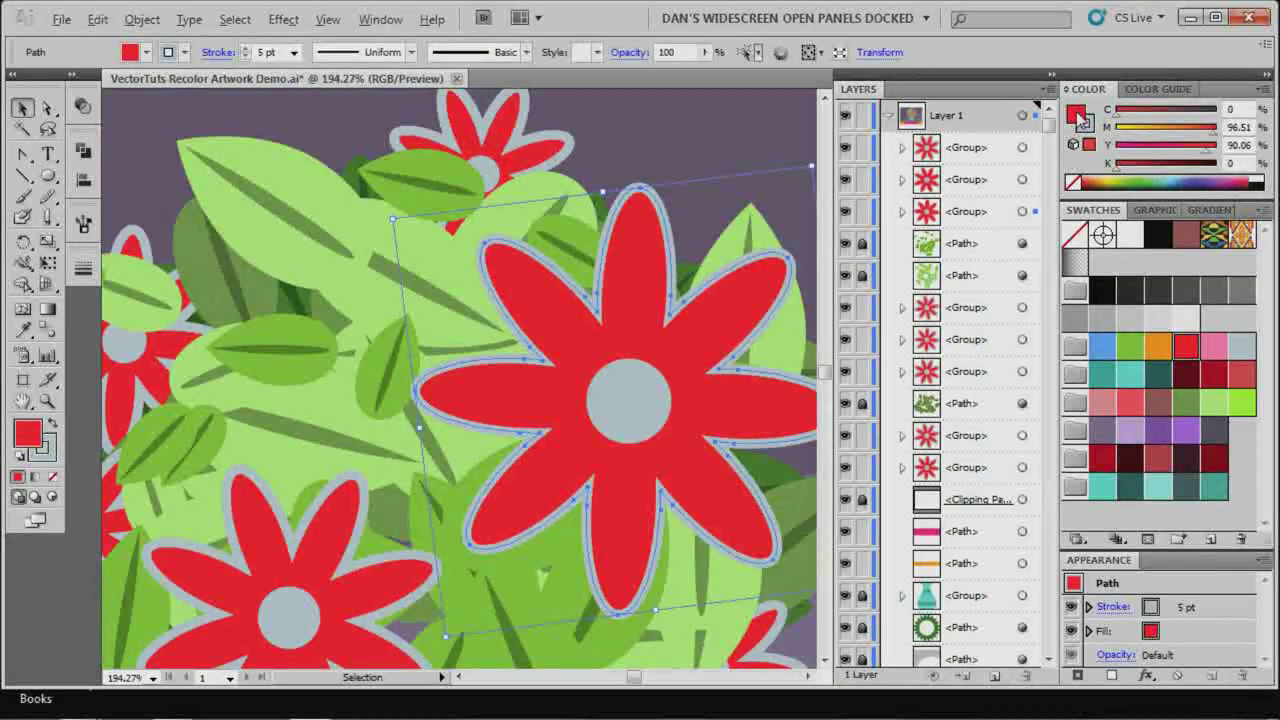
{"action": "left_click_drag", "start_coordinate": [1080, 118], "coordinate": [1112, 520]}
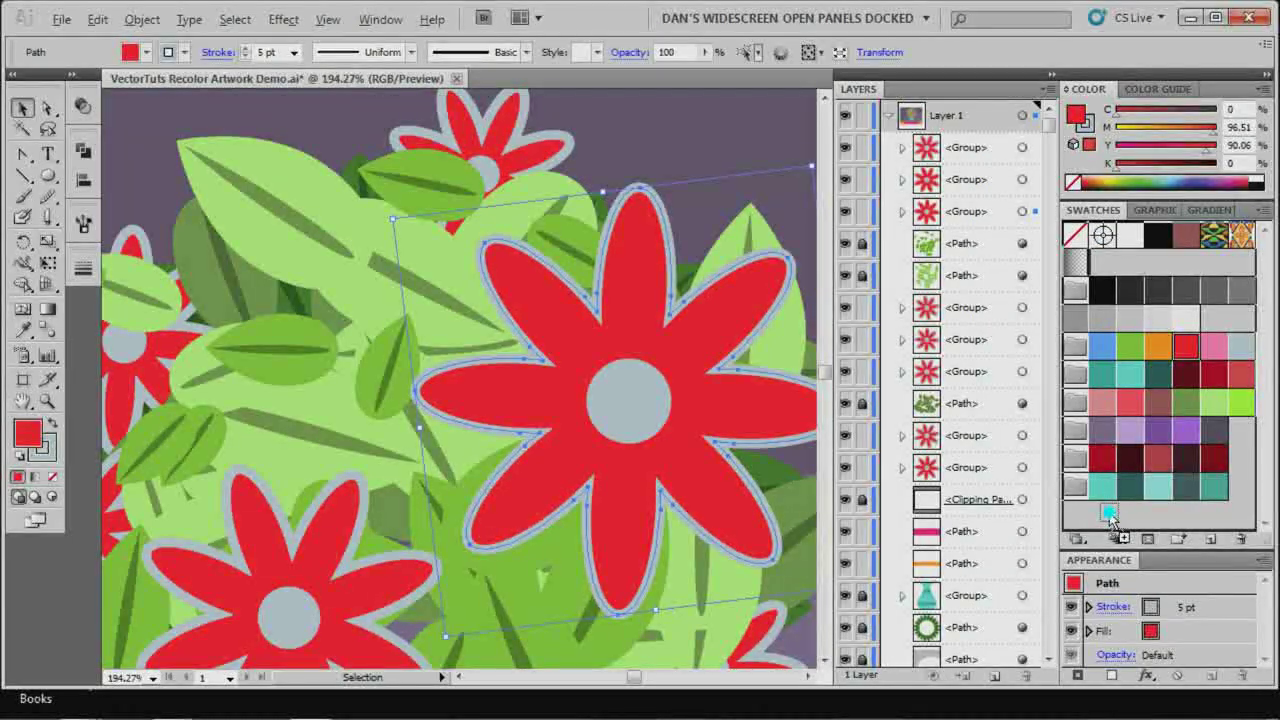
{"action": "left_click_drag", "start_coordinate": [1112, 515], "coordinate": [1102, 264]}
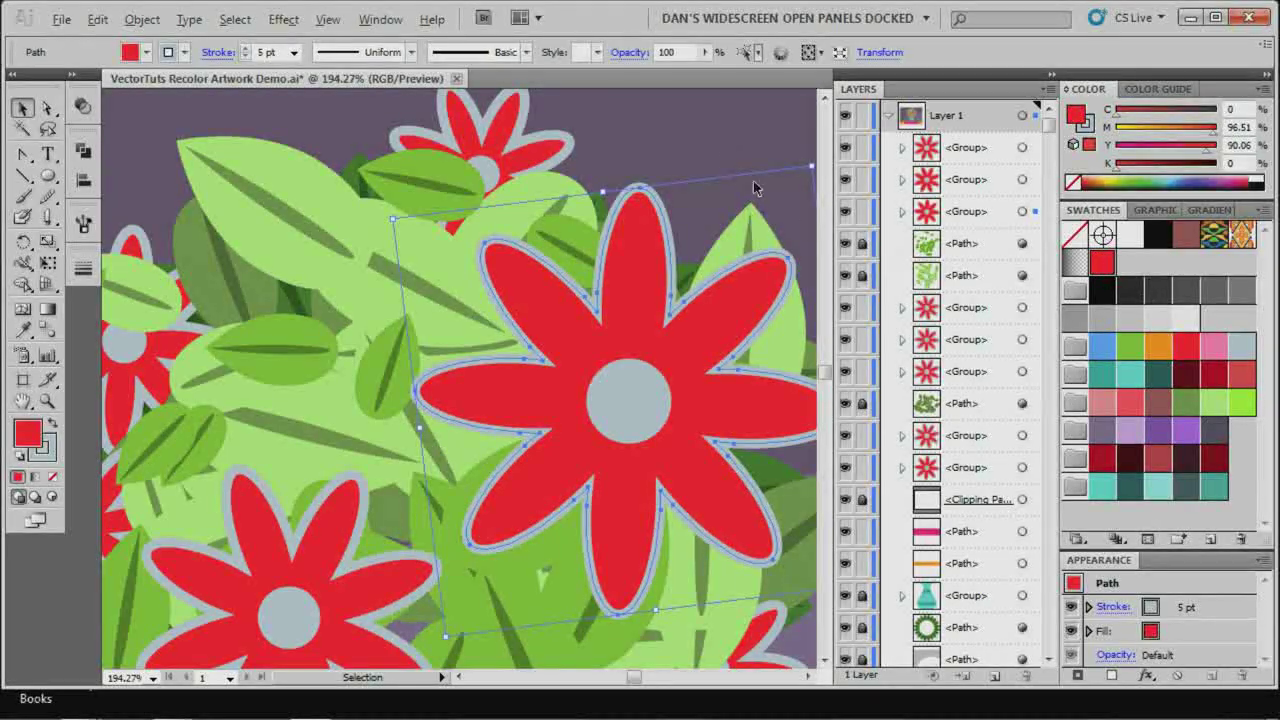
{"action": "left_click", "coordinate": [712, 138]}
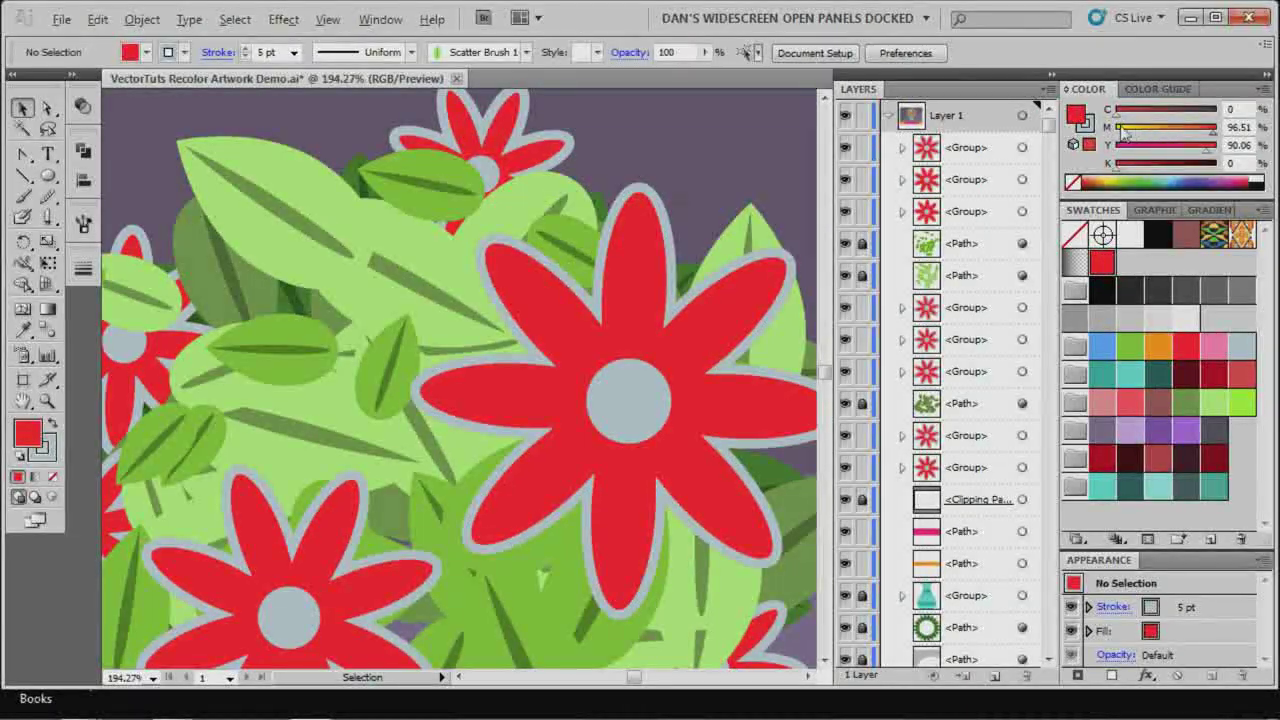
{"action": "left_click_drag", "start_coordinate": [1213, 127], "coordinate": [1186, 110]}
{"action": "key", "text": "l"}
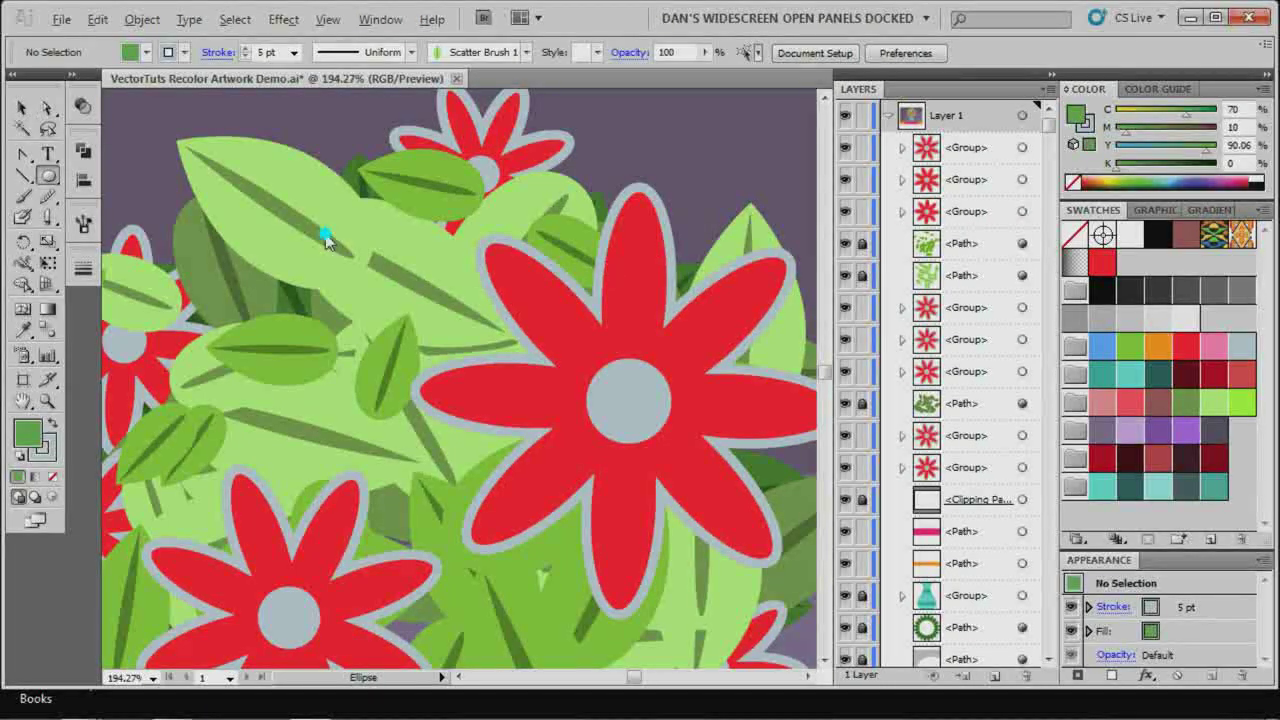
{"action": "left_click_drag", "start_coordinate": [322, 234], "coordinate": [458, 369]}
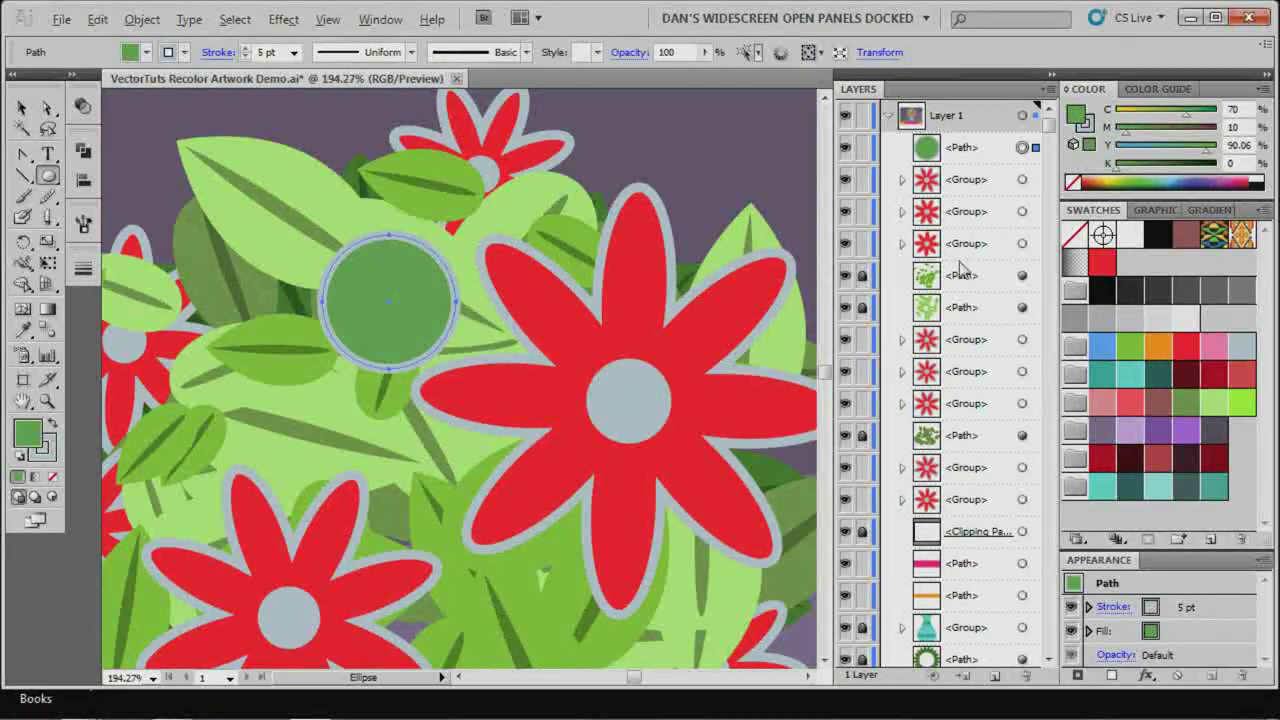
{"action": "left_click", "coordinate": [1102, 262]}
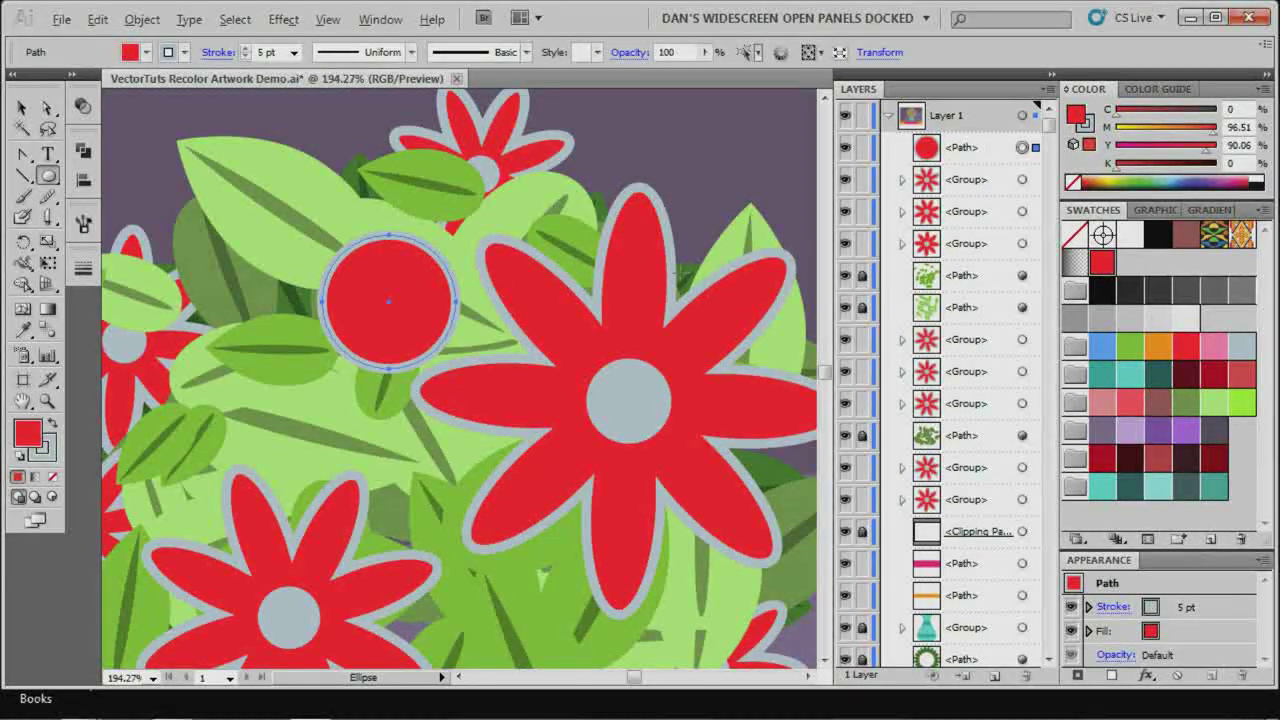
{"action": "key", "text": "Delete"}
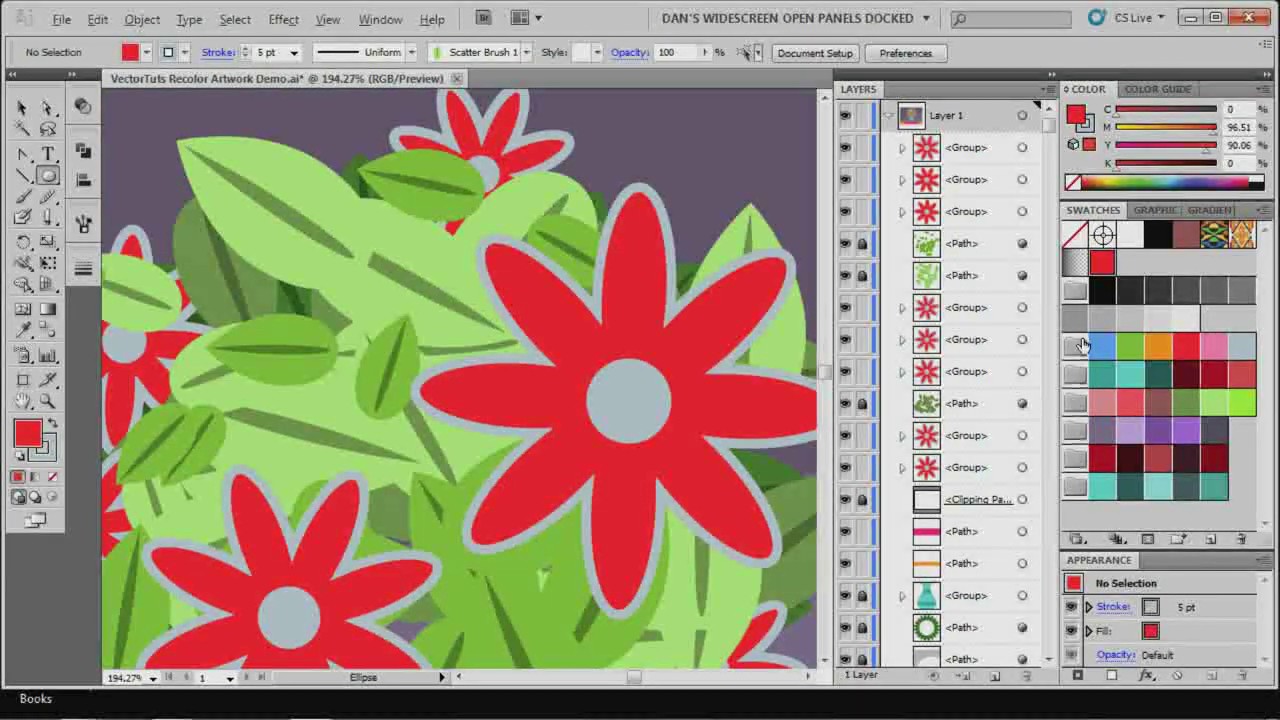
Create an 'awesome color' group holding the red swatch and add a mixed leaf green swatch.
{"action": "left_click", "coordinate": [1178, 539]}
{"action": "type", "text": "aw"}
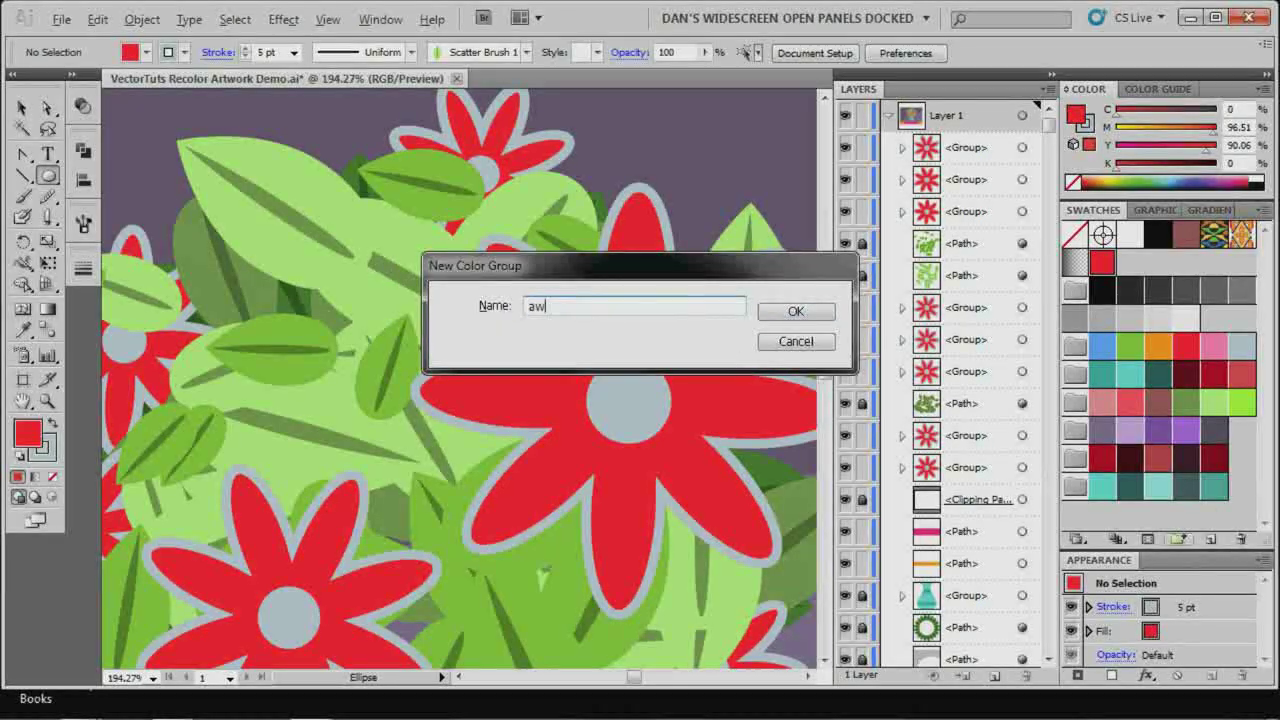
{"action": "type", "text": "esome color"}
{"action": "key", "text": "Return"}
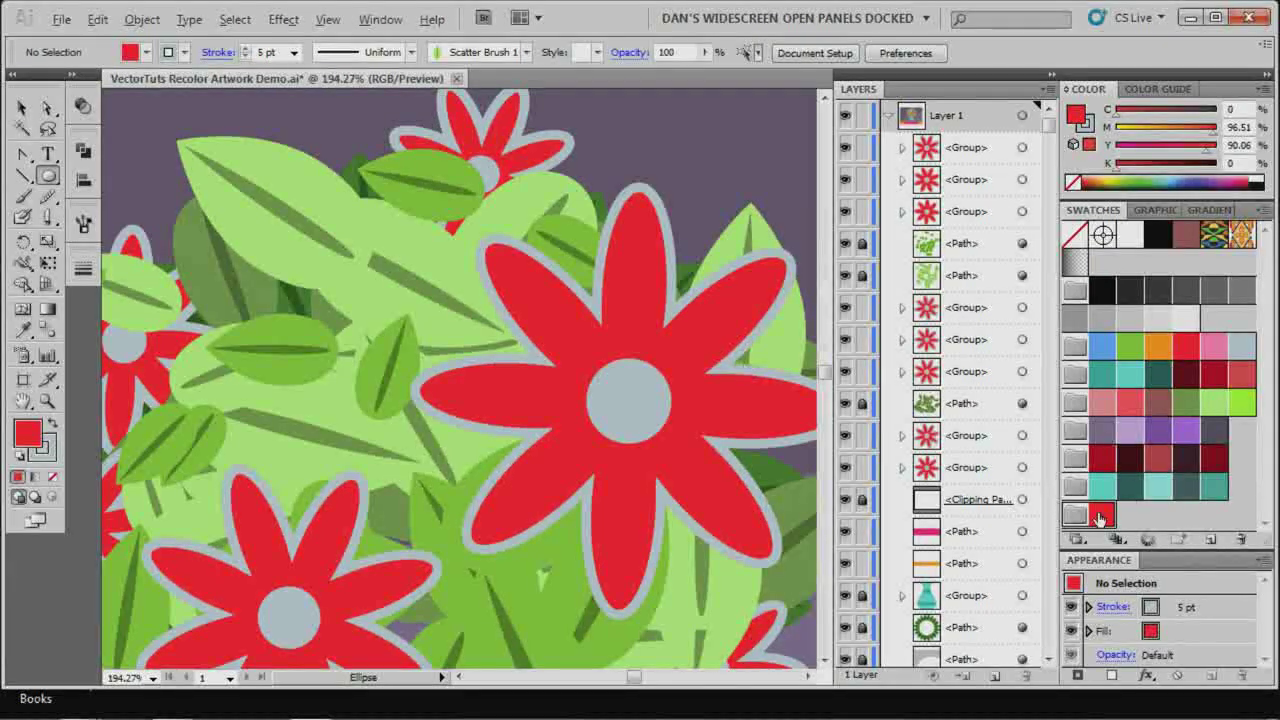
{"action": "left_click_drag", "start_coordinate": [1212, 127], "coordinate": [1080, 518]}
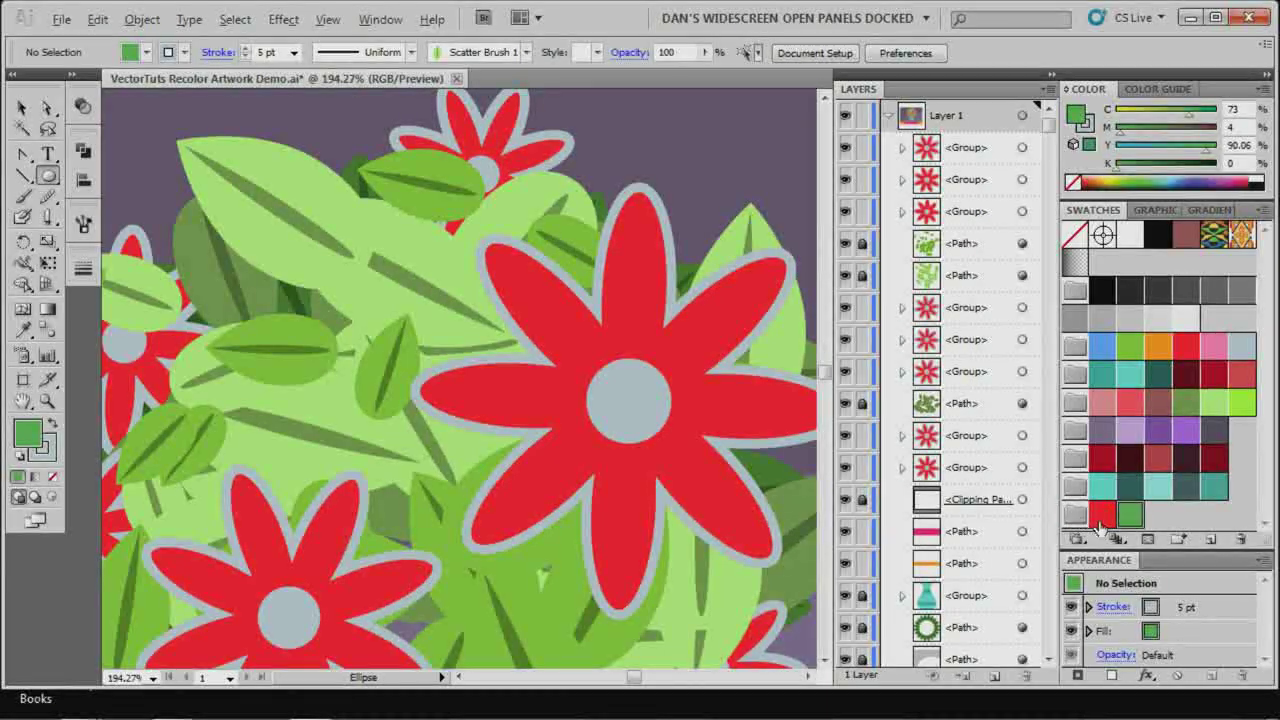